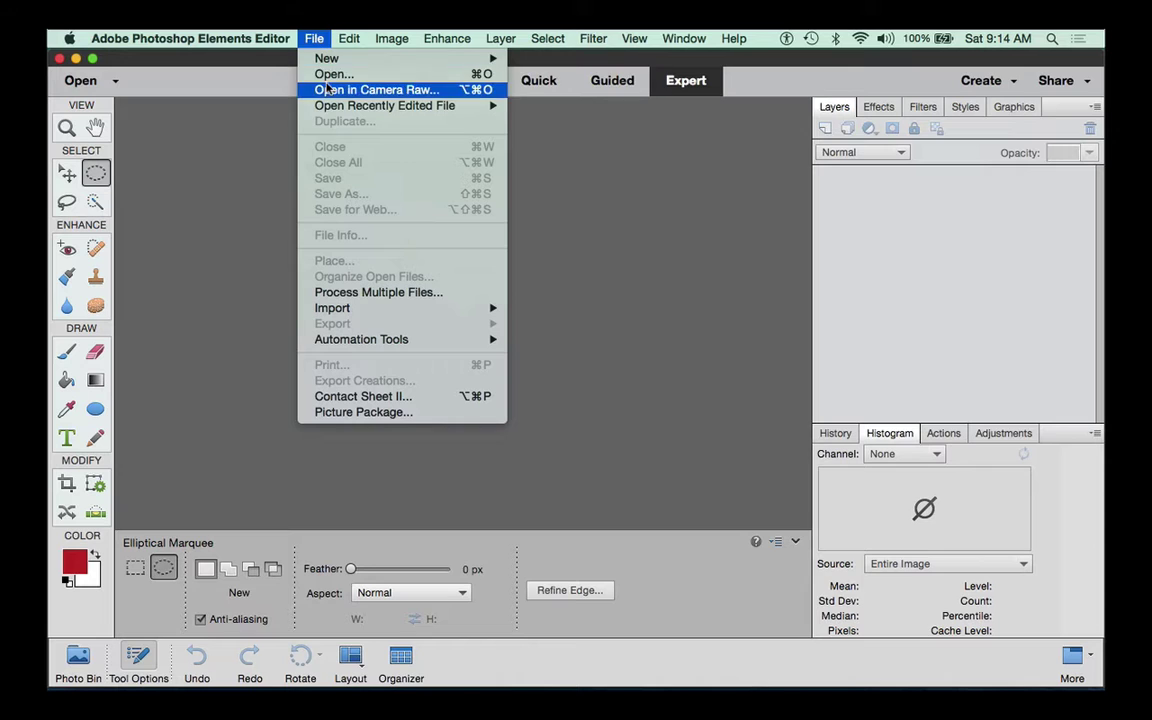
Open the image file old vintage group portrait.jpg from the Circle without a Fill folder.
{"action": "left_click", "coordinate": [330, 74]}
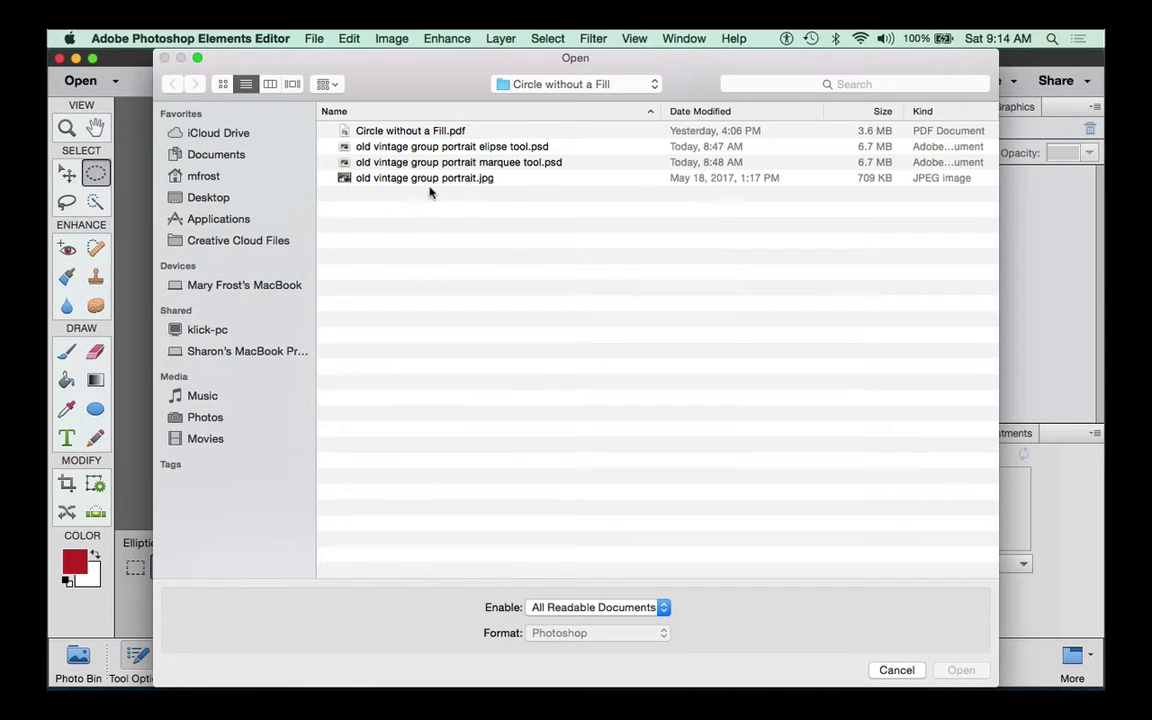
{"action": "left_click", "coordinate": [343, 178]}
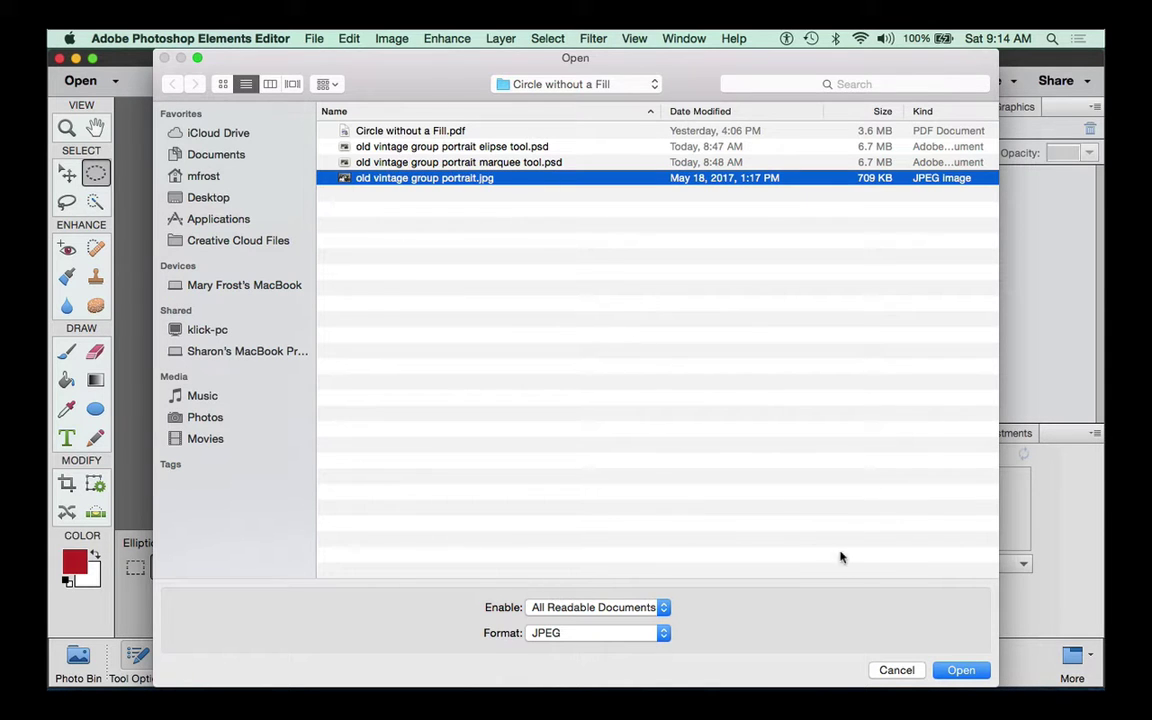
{"action": "left_click", "coordinate": [957, 671]}
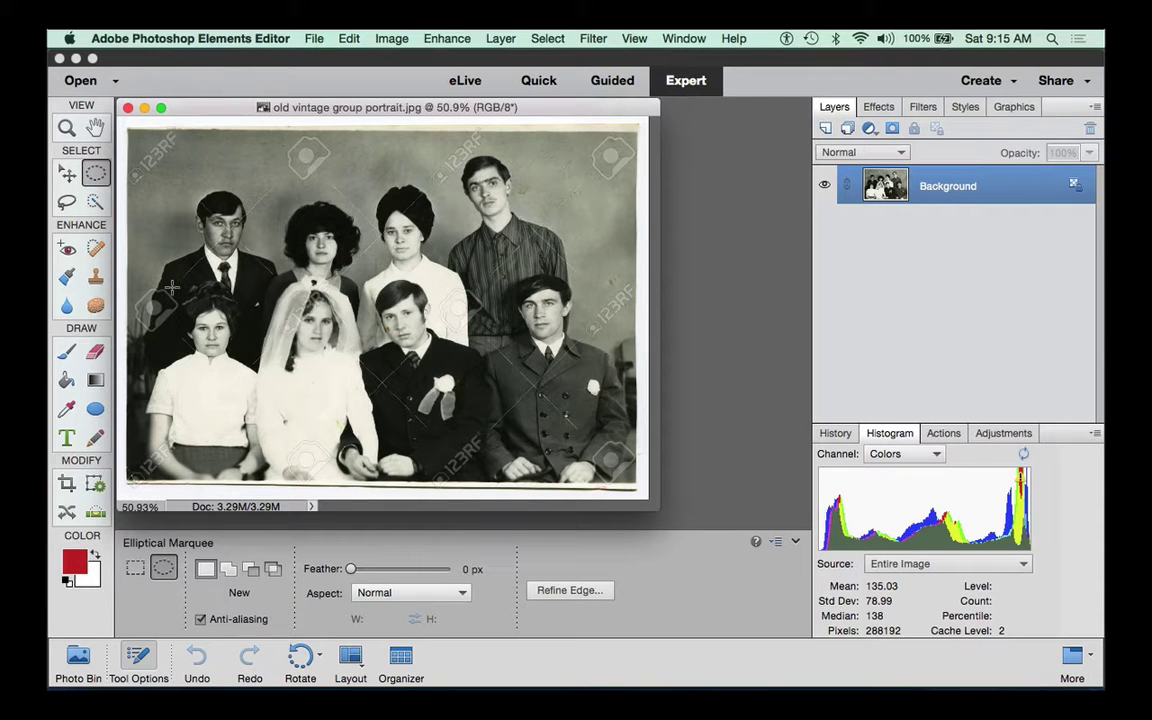
{"action": "left_click_drag", "start_coordinate": [172, 288], "coordinate": [264, 397]}
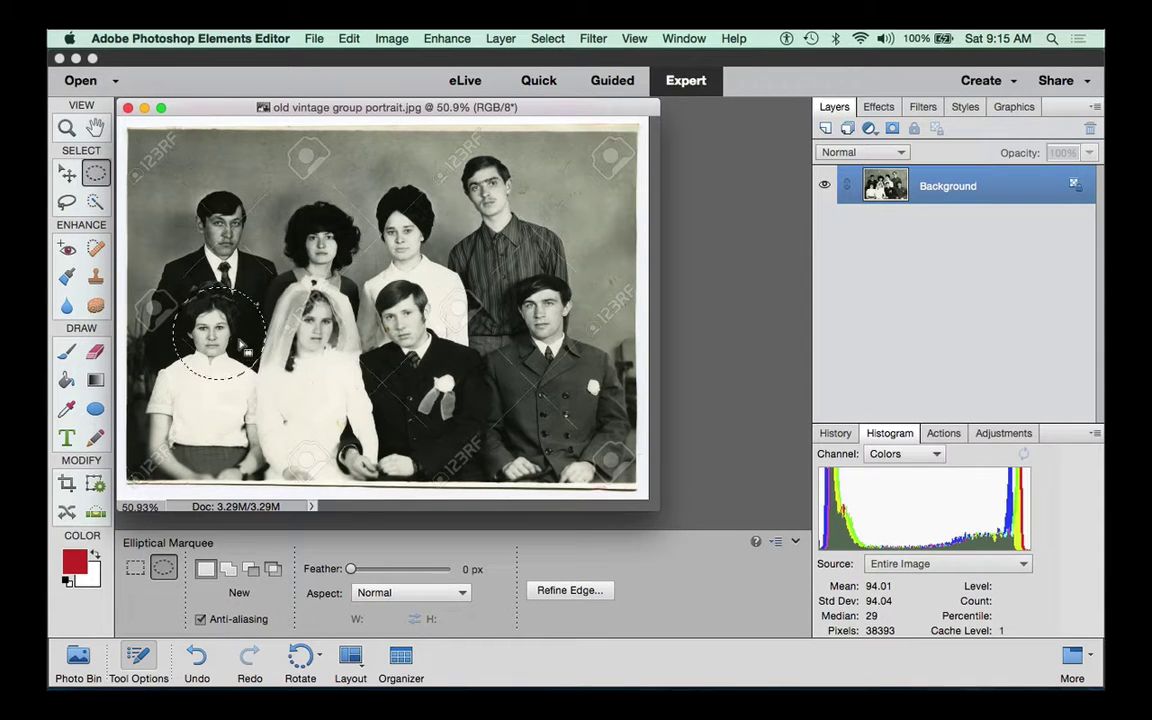
{"action": "left_click_drag", "start_coordinate": [242, 344], "coordinate": [232, 344]}
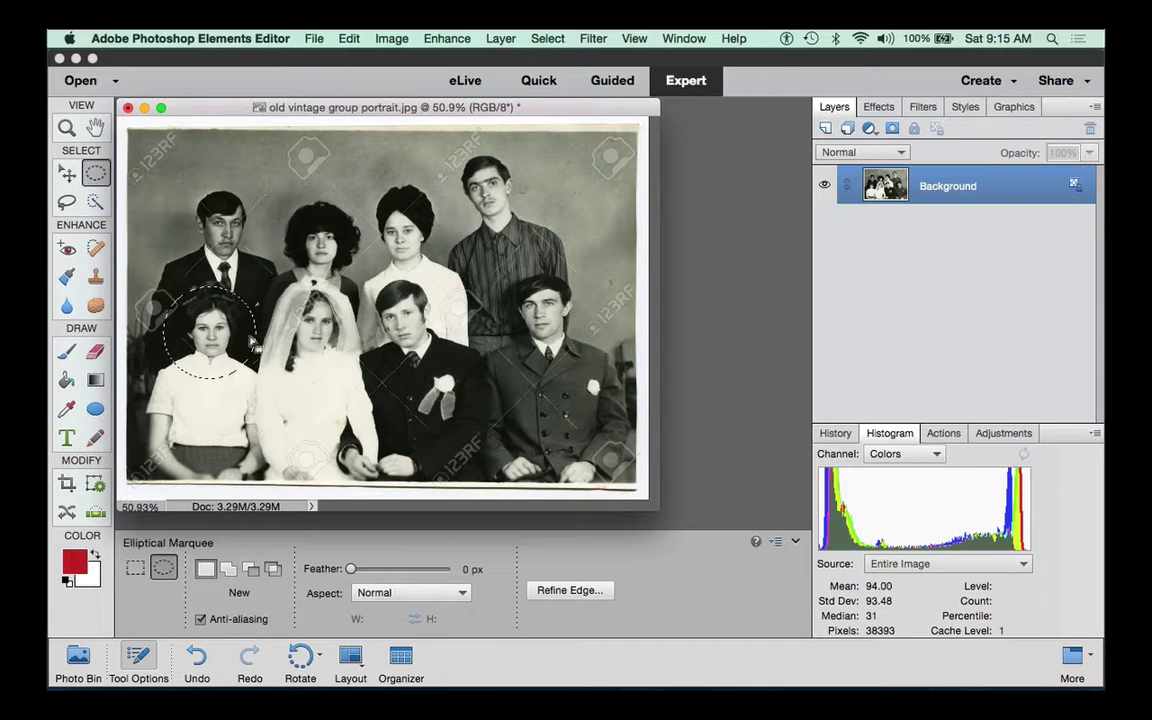
{"action": "left_click", "coordinate": [246, 278]}
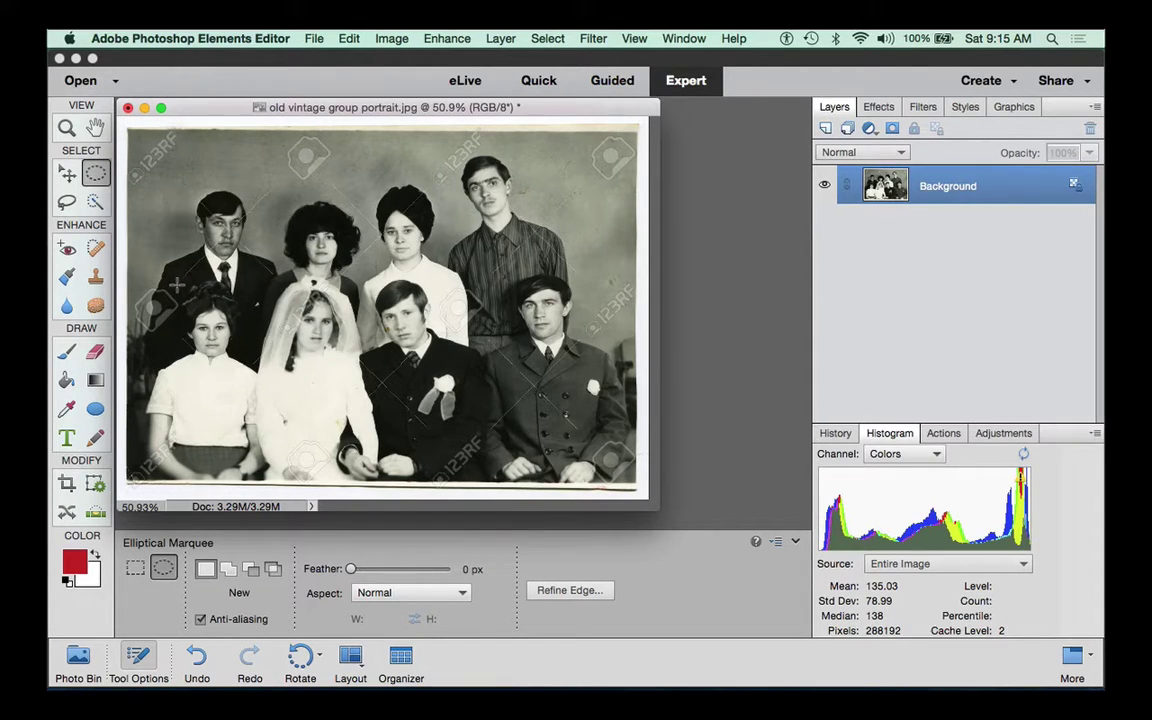
{"action": "left_click_drag", "start_coordinate": [176, 284], "coordinate": [267, 400]}
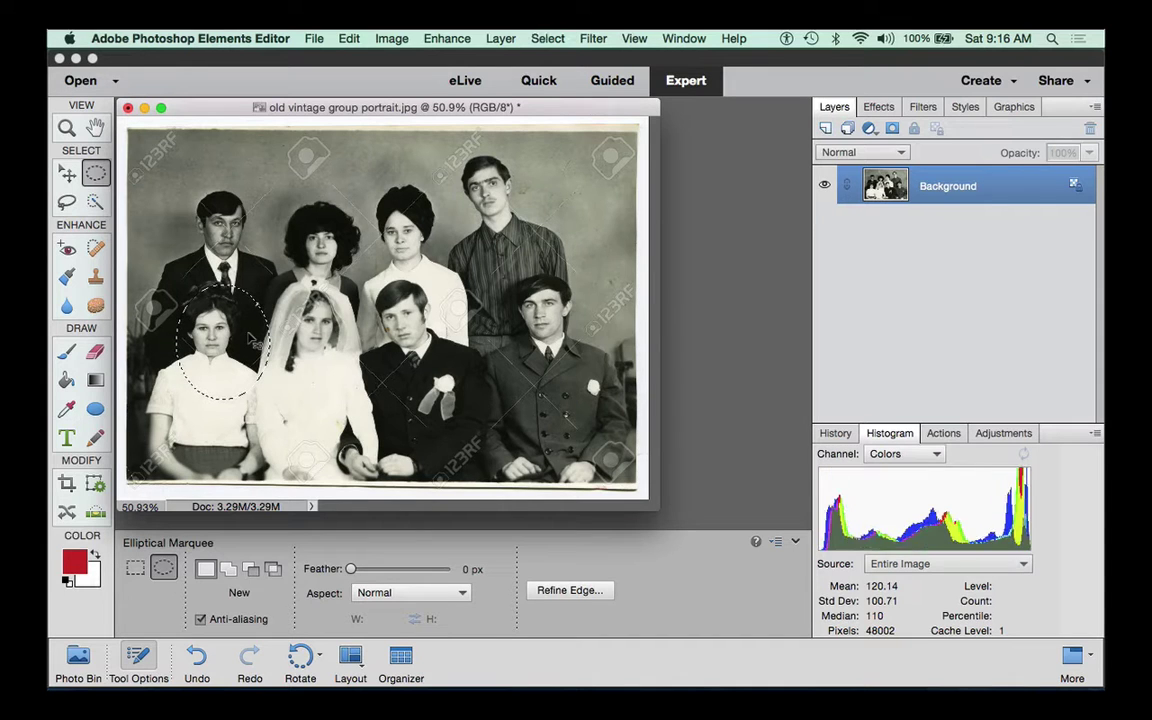
{"action": "left_click", "coordinate": [174, 292]}
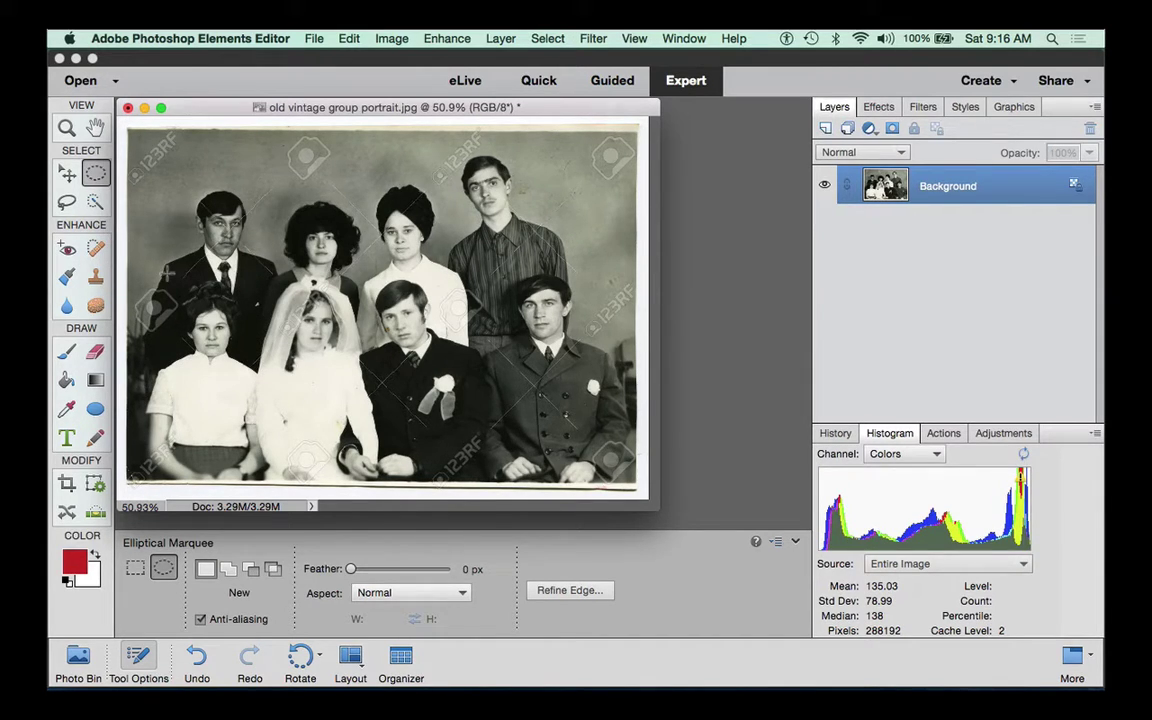
{"action": "left_click_drag", "start_coordinate": [167, 271], "coordinate": [268, 452]}
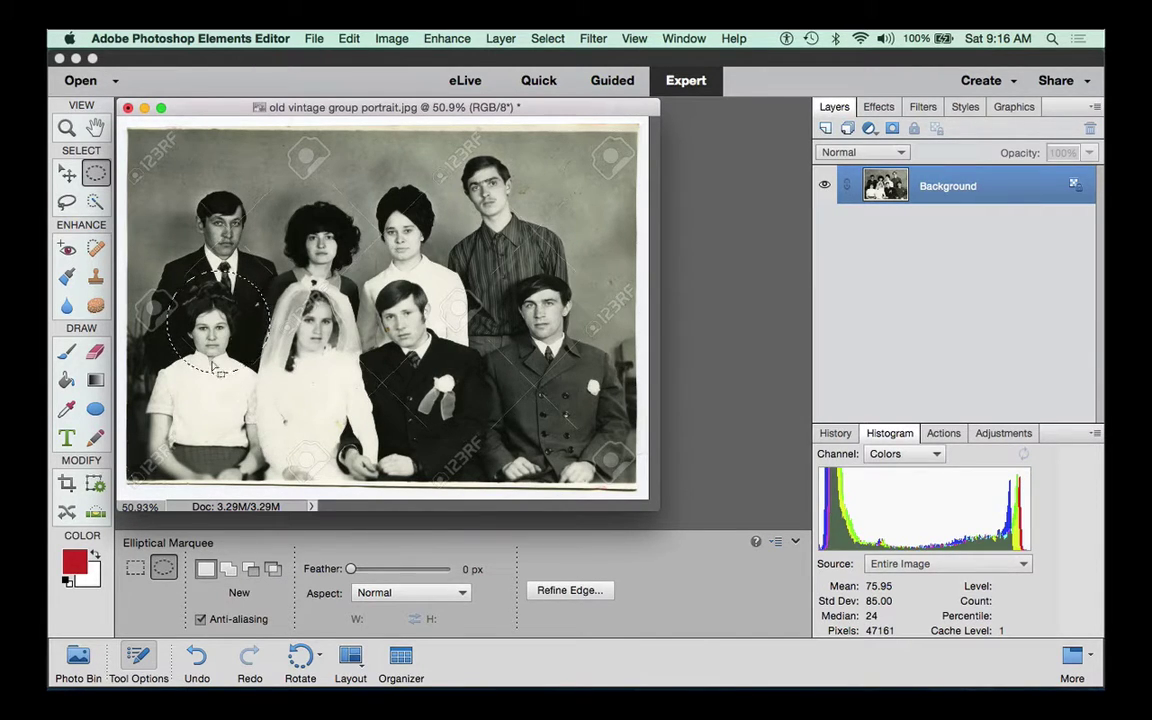
{"action": "mouse_move", "coordinate": [206, 262]}
{"action": "left_mouse_down"}
{"action": "mouse_move", "coordinate": [206, 278]}
{"action": "mouse_move", "coordinate": [202, 269]}
{"action": "left_mouse_up"}
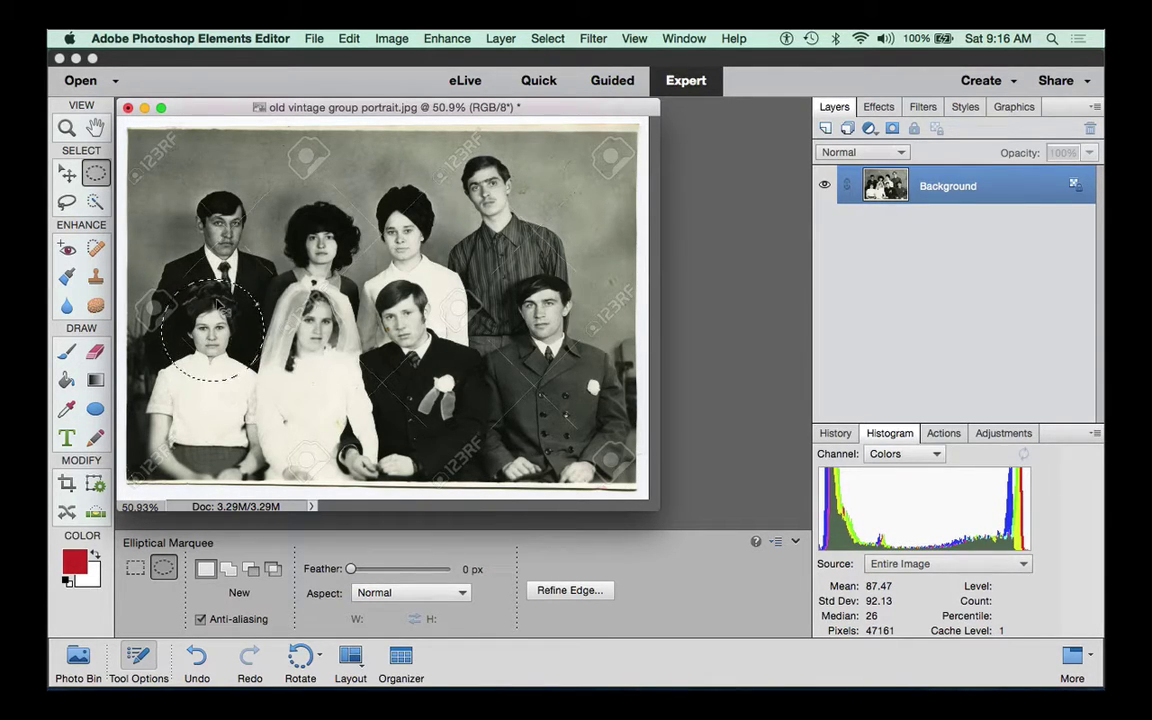
{"action": "left_click", "coordinate": [215, 300]}
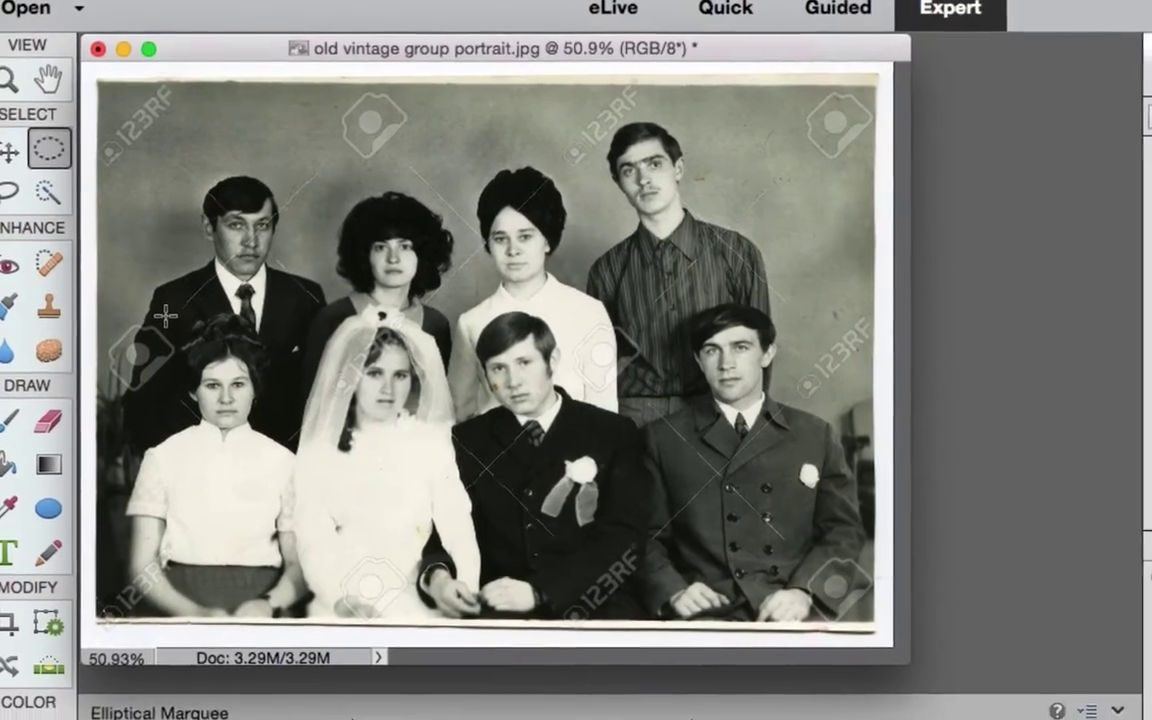
Draw a circular Elliptical Marquee selection around the head of the front-row woman beside the bride and center it on her face.
{"action": "left_click_drag", "start_coordinate": [173, 325], "coordinate": [328, 535]}
{"action": "left_click_drag", "start_coordinate": [288, 480], "coordinate": [289, 479]}
{"action": "left_click_drag", "start_coordinate": [259, 437], "coordinate": [260, 440]}
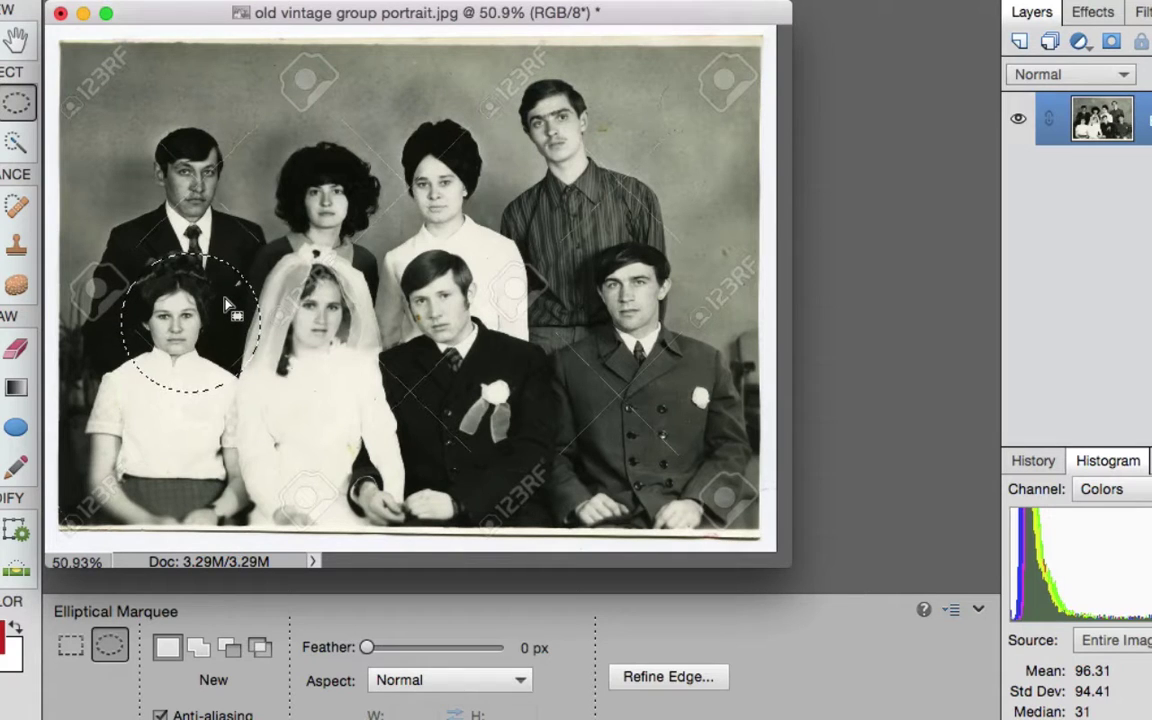
{"action": "left_click_drag", "start_coordinate": [226, 305], "coordinate": [209, 305]}
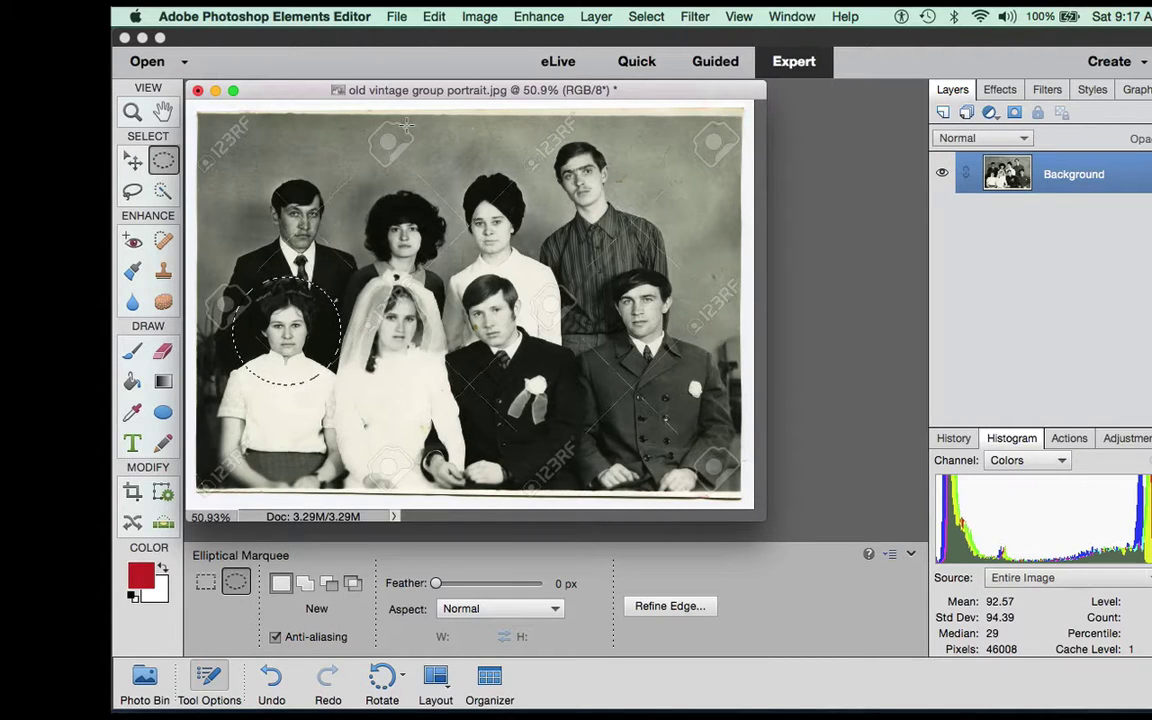
Reset the foreground and background colors to their defaults and set the foreground color to red ae2d2d.
{"action": "left_click", "coordinate": [130, 597]}
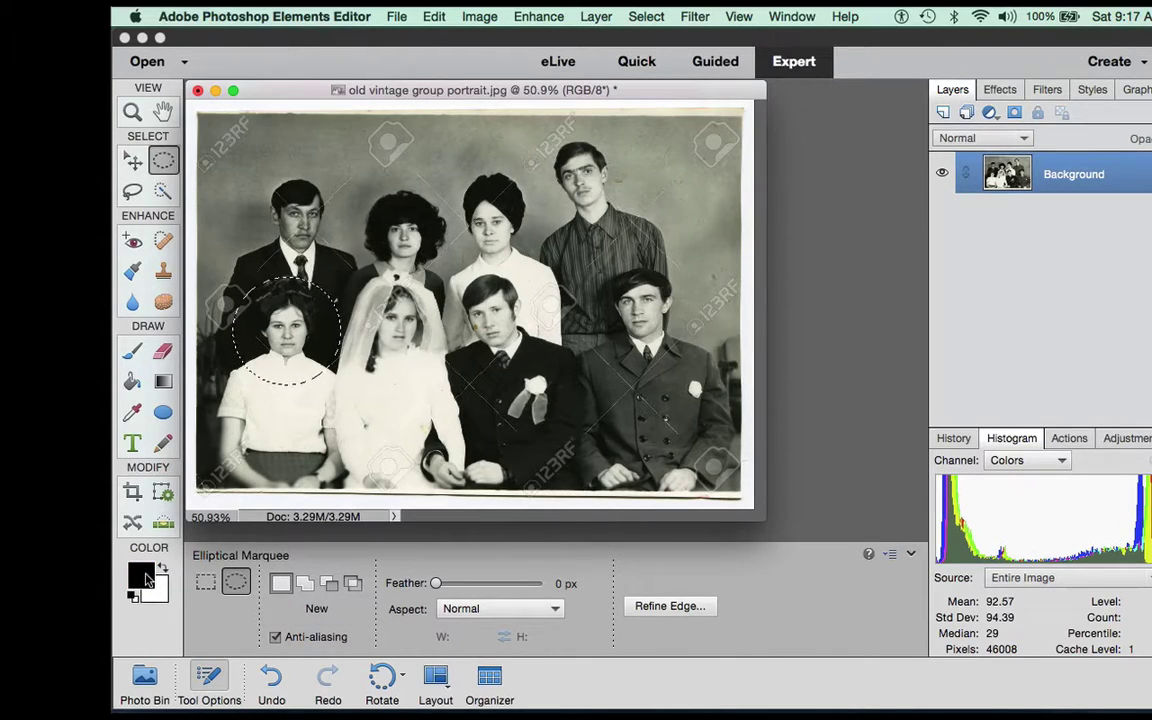
{"action": "left_click", "coordinate": [141, 576]}
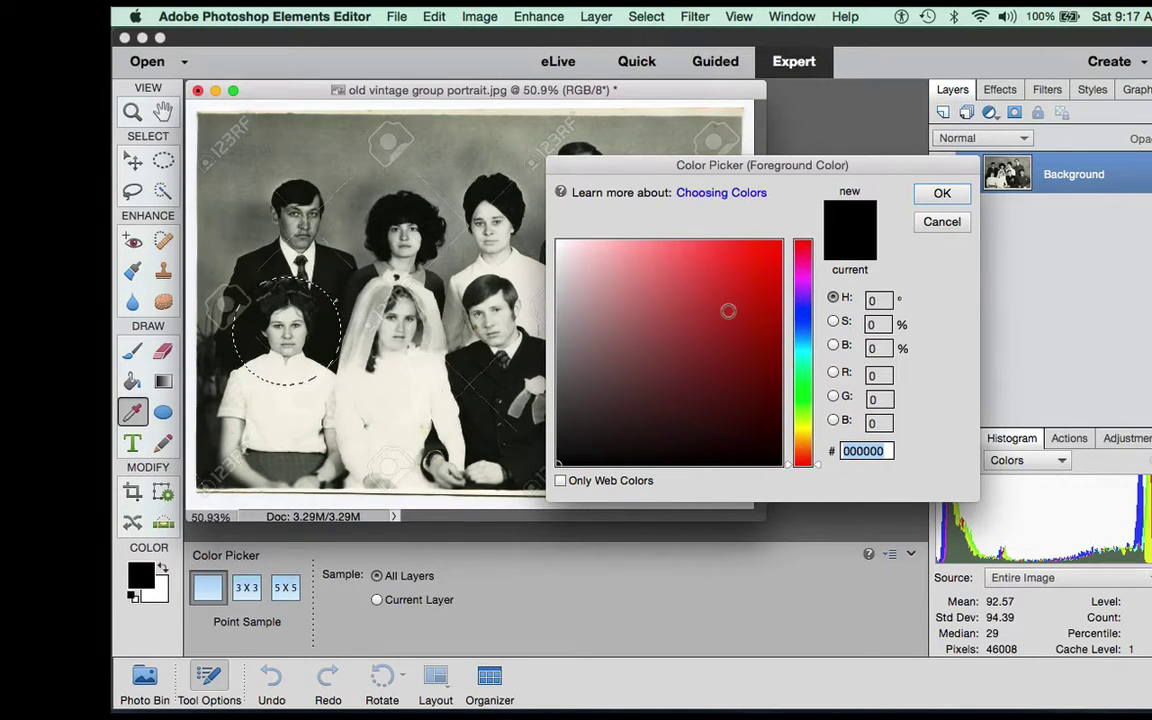
{"action": "left_click", "coordinate": [721, 312]}
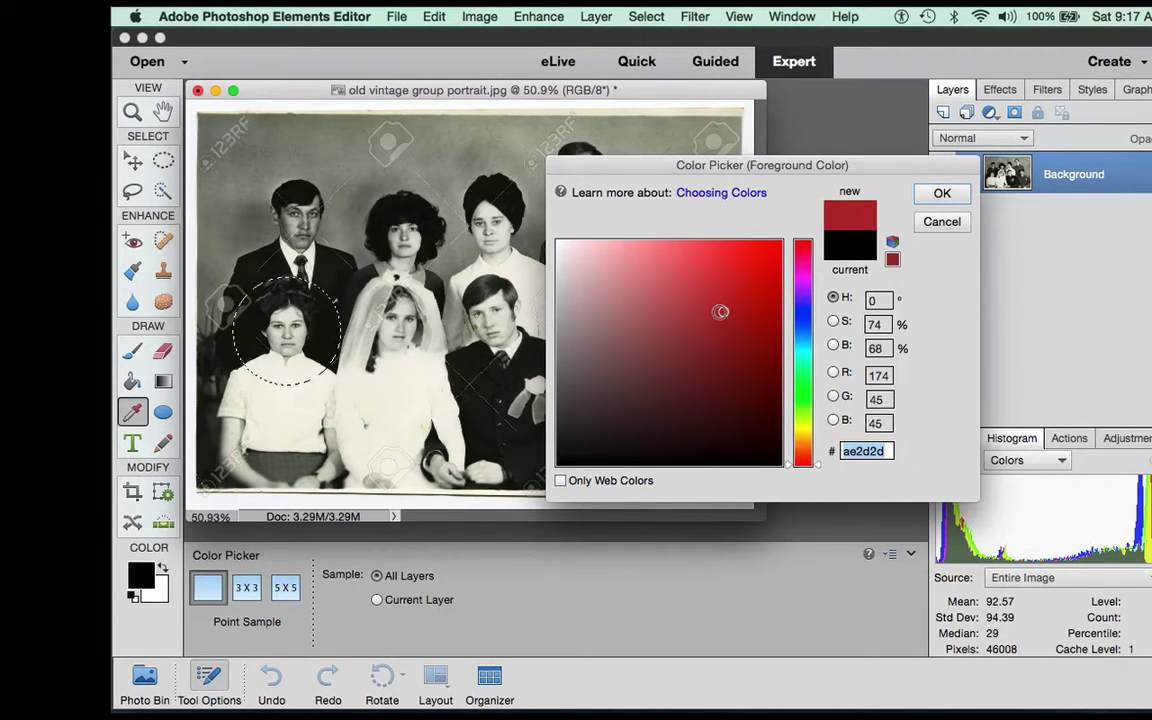
{"action": "left_click", "coordinate": [940, 194]}
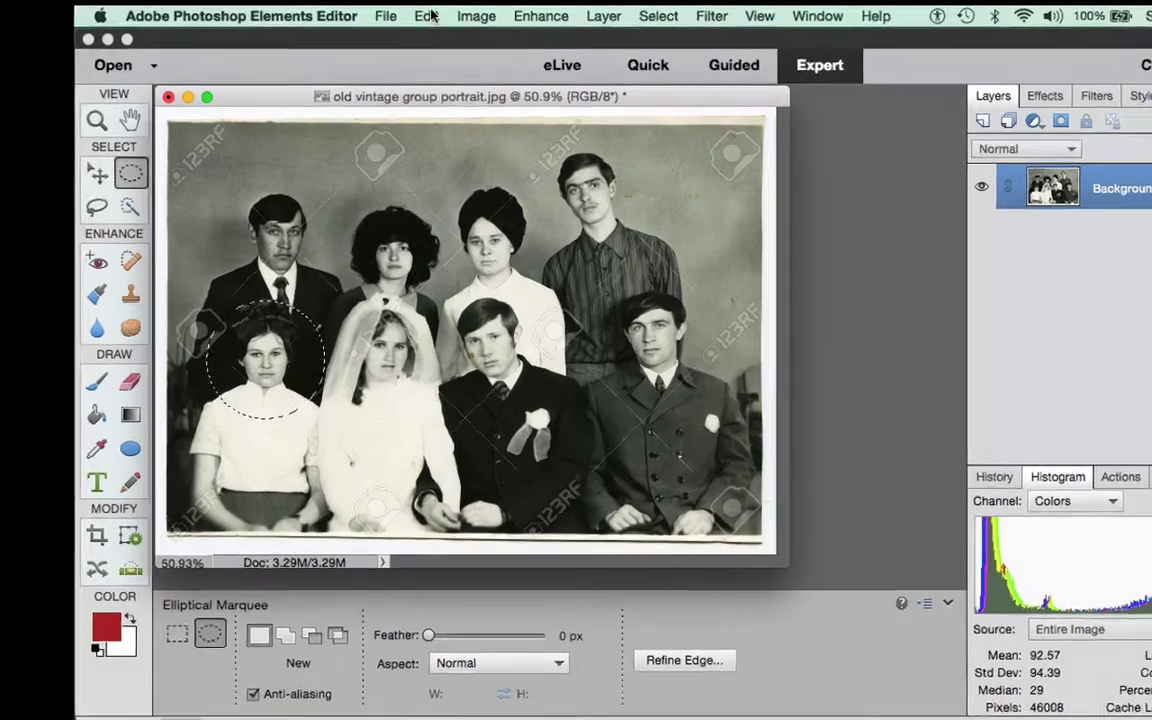
{"action": "left_click", "coordinate": [434, 16]}
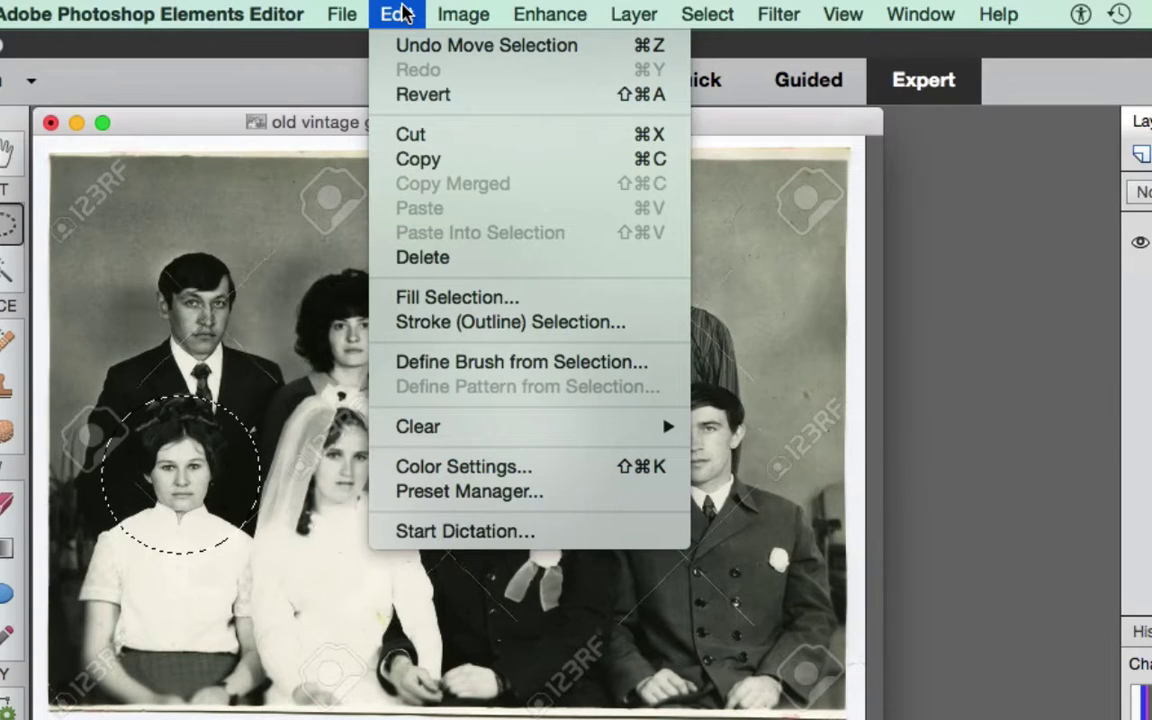
{"action": "left_click", "coordinate": [402, 322]}
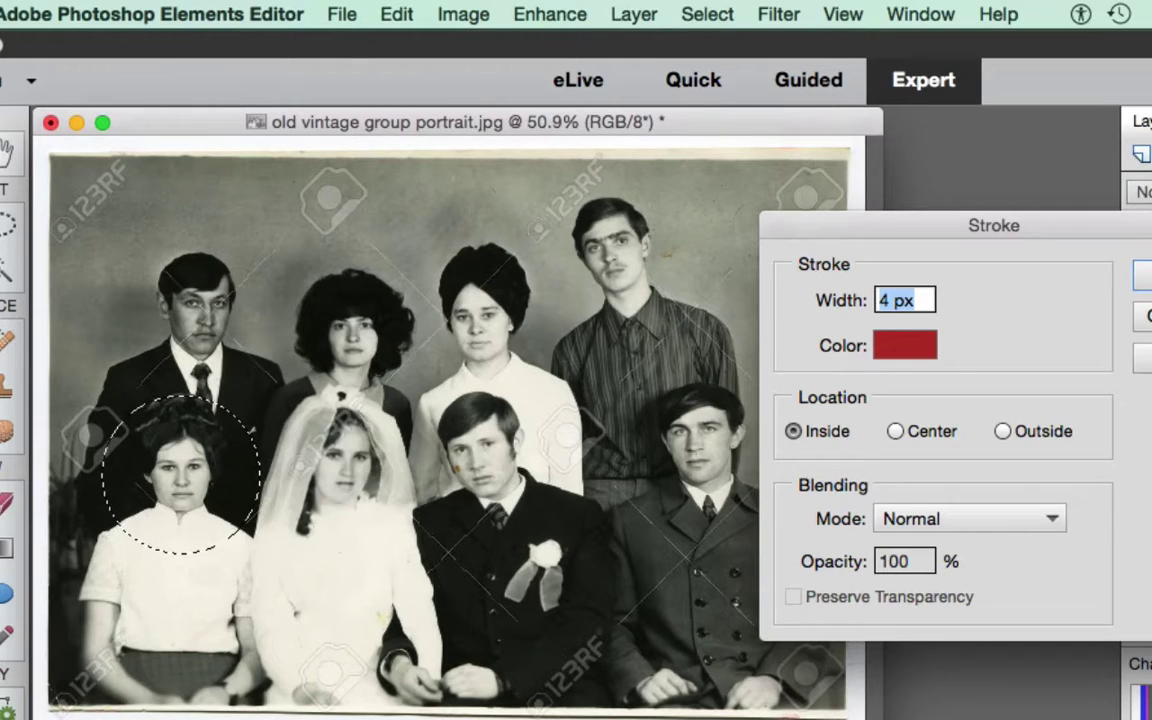
{"action": "left_click", "coordinate": [893, 346]}
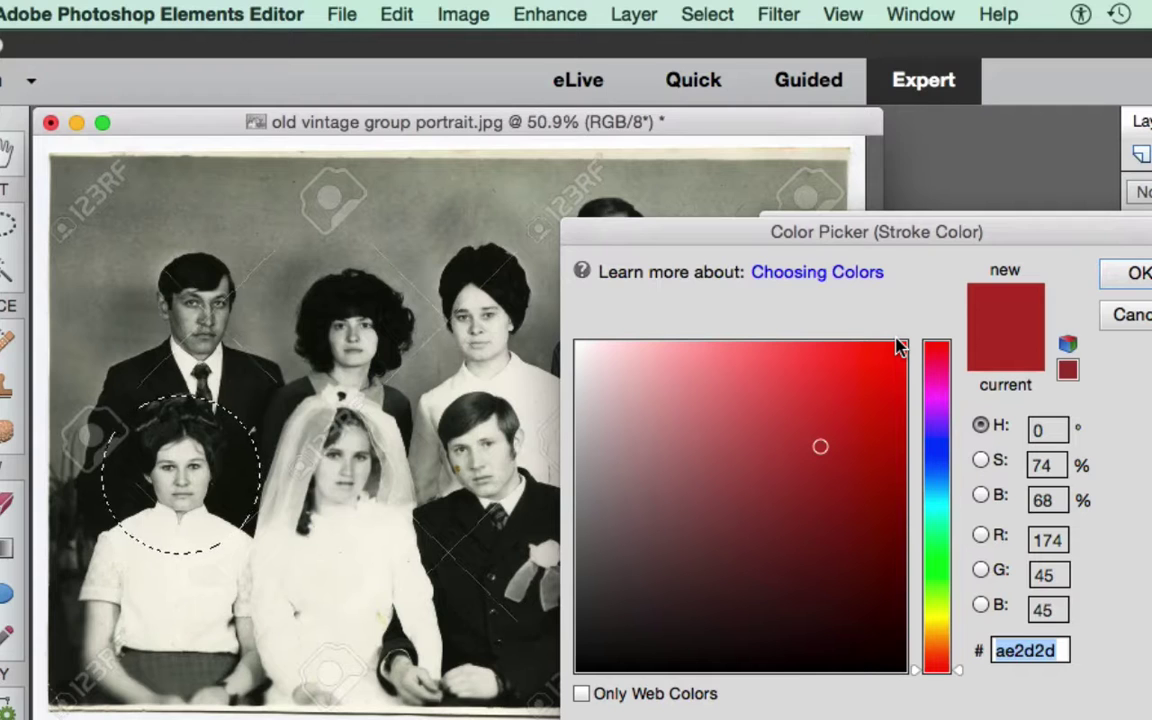
{"action": "left_click", "coordinate": [1138, 275]}
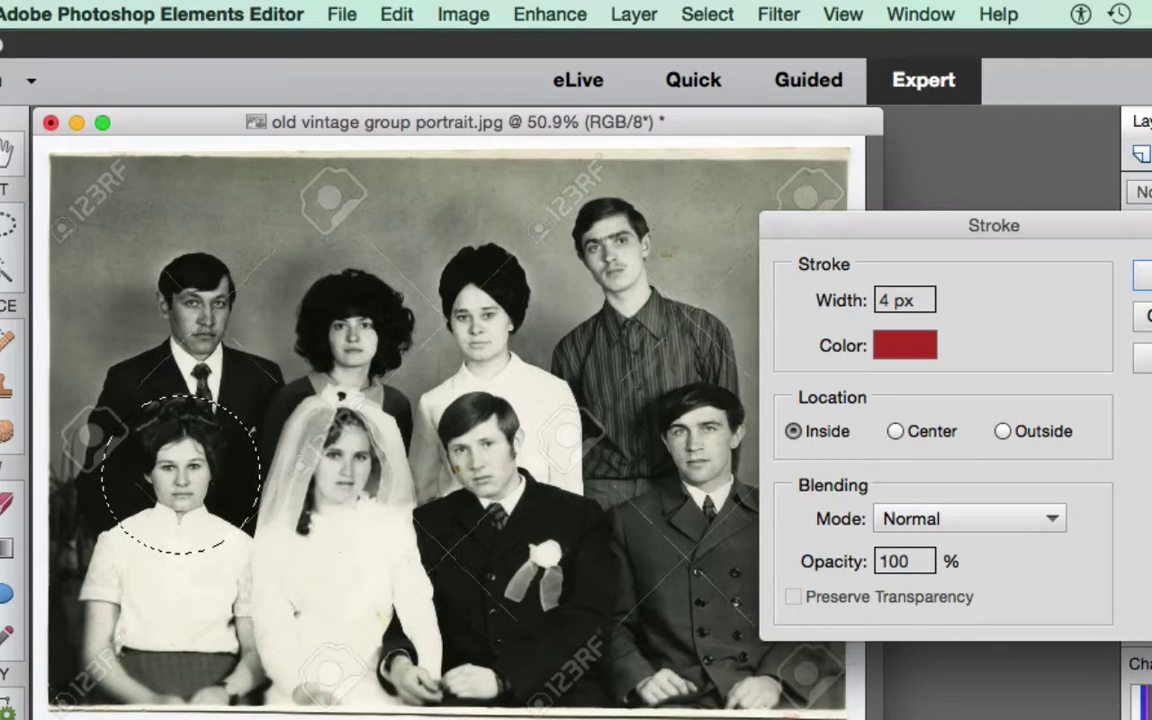
{"action": "left_click", "coordinate": [1140, 278]}
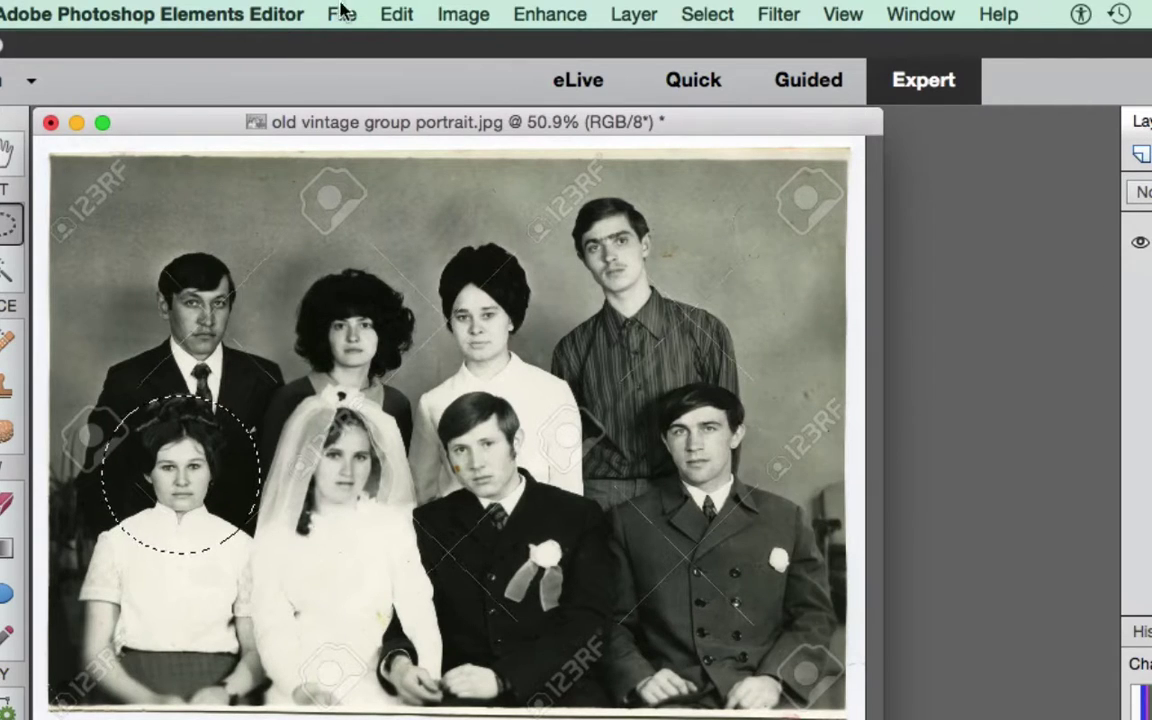
Stroke the circular selection with a 4 px red outline located Inside, in Normal mode at 100% opacity.
{"action": "left_click", "coordinate": [397, 14]}
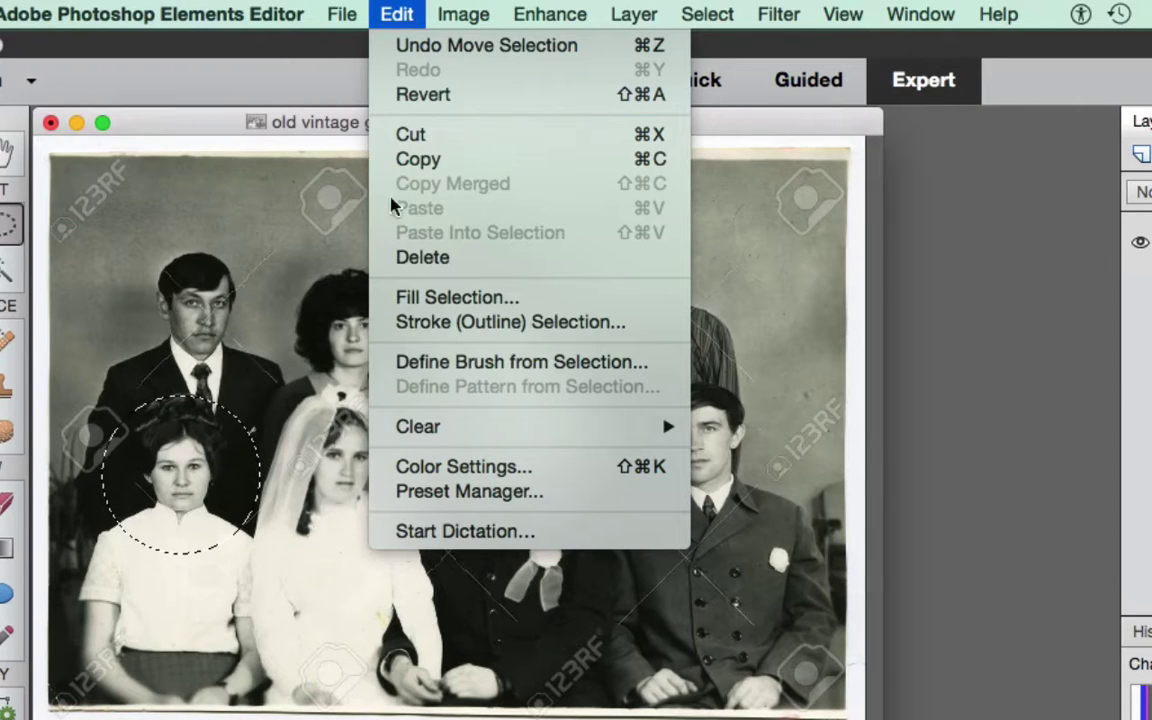
{"action": "left_click", "coordinate": [402, 322]}
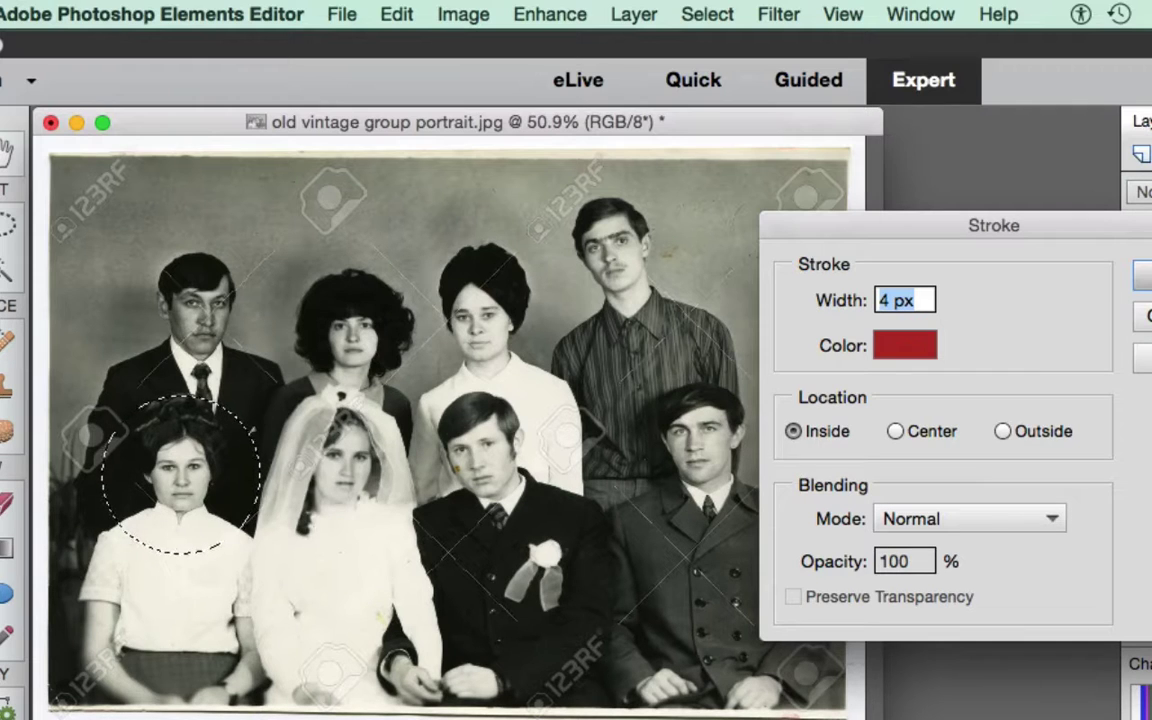
{"action": "left_click", "coordinate": [1145, 275]}
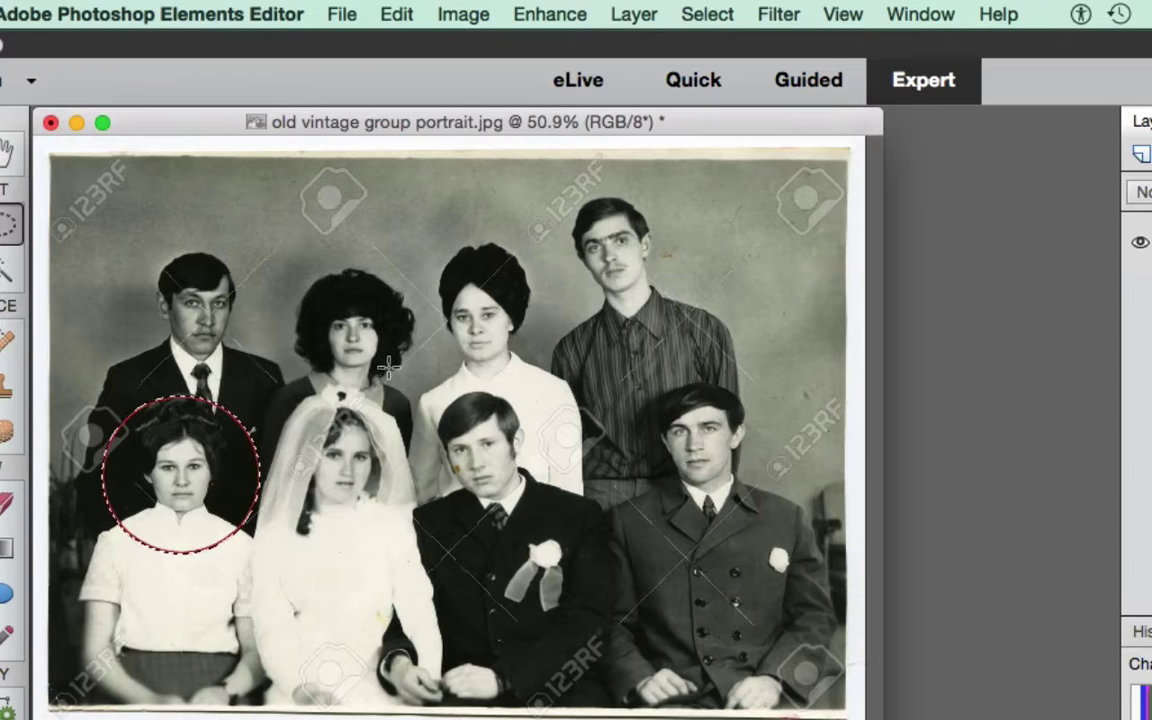
Inspect the inside outline around the woman's head up close and revert the image history to the state before the stroke.
{"action": "key", "text": "v"}
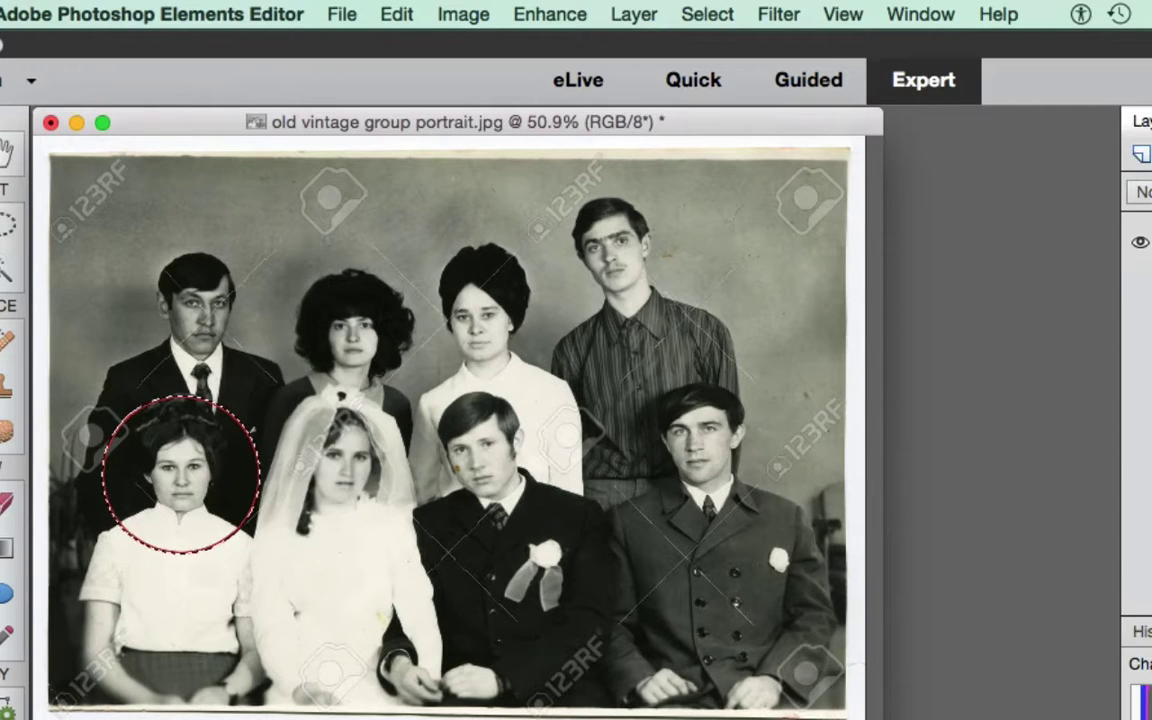
{"action": "left_click", "coordinate": [226, 449]}
{"action": "left_click", "coordinate": [252, 452]}
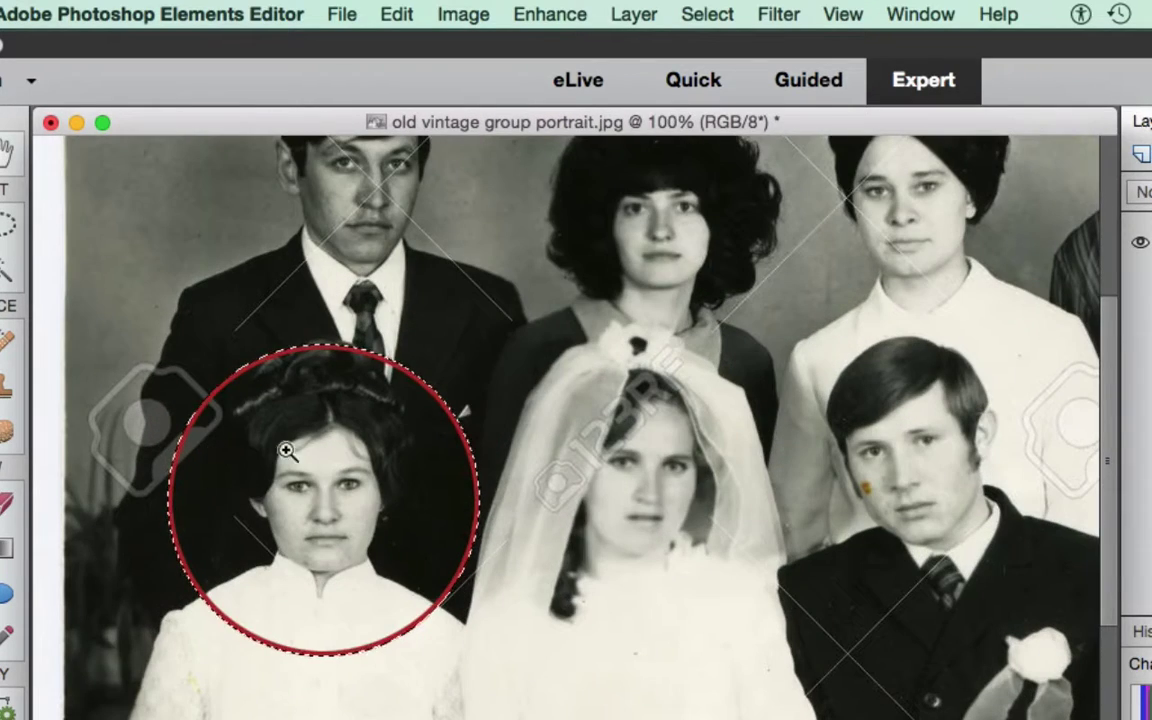
{"action": "left_click", "coordinate": [310, 452]}
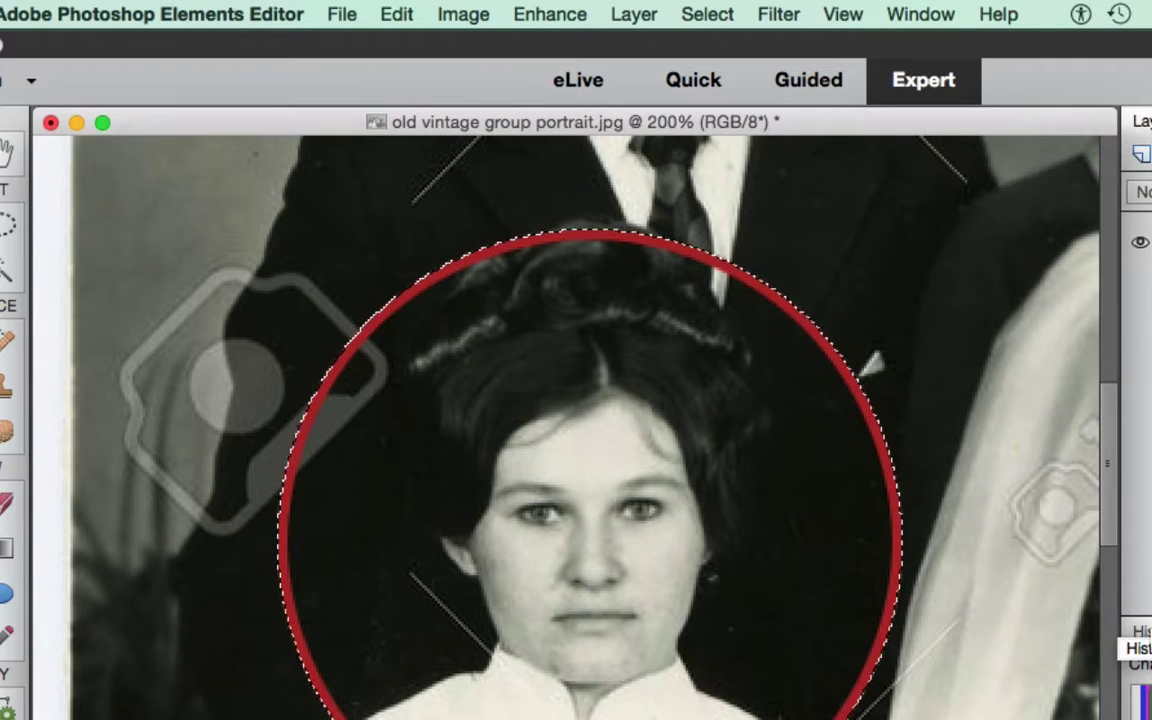
{"action": "left_click", "coordinate": [1141, 631]}
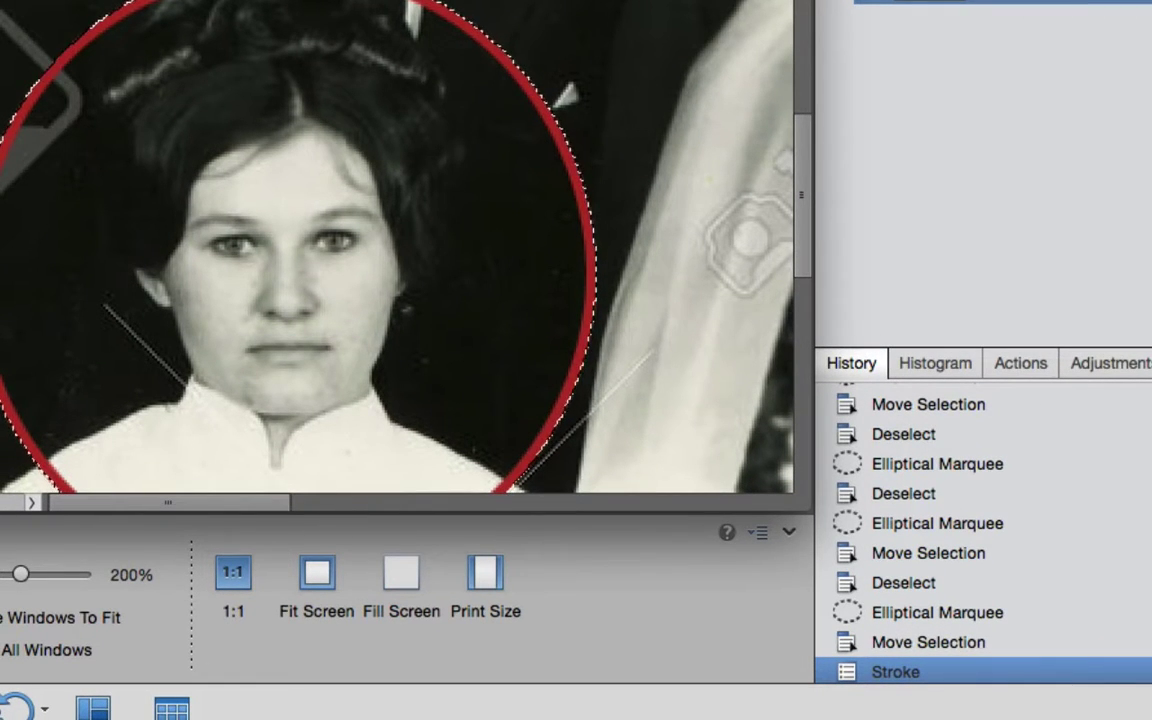
{"action": "left_click", "coordinate": [893, 648]}
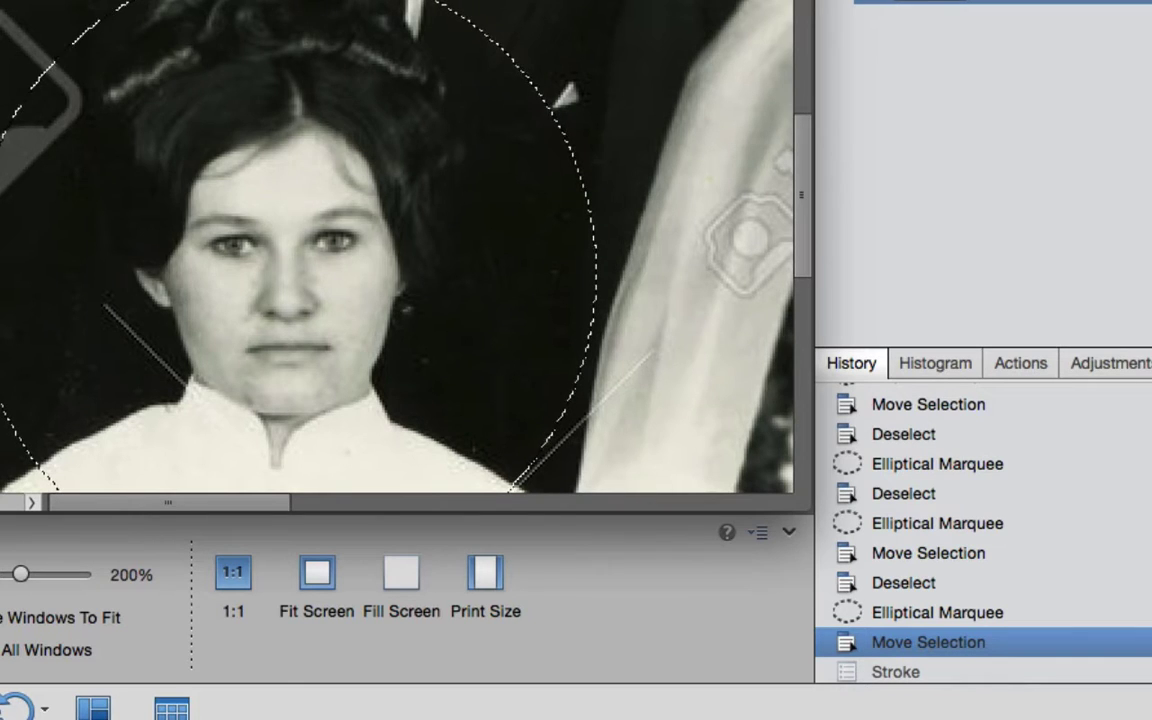
Stroke the circular selection with a 4 px red outline located Center, and revert to the history state before that stroke.
{"action": "left_click", "coordinate": [86, 1]}
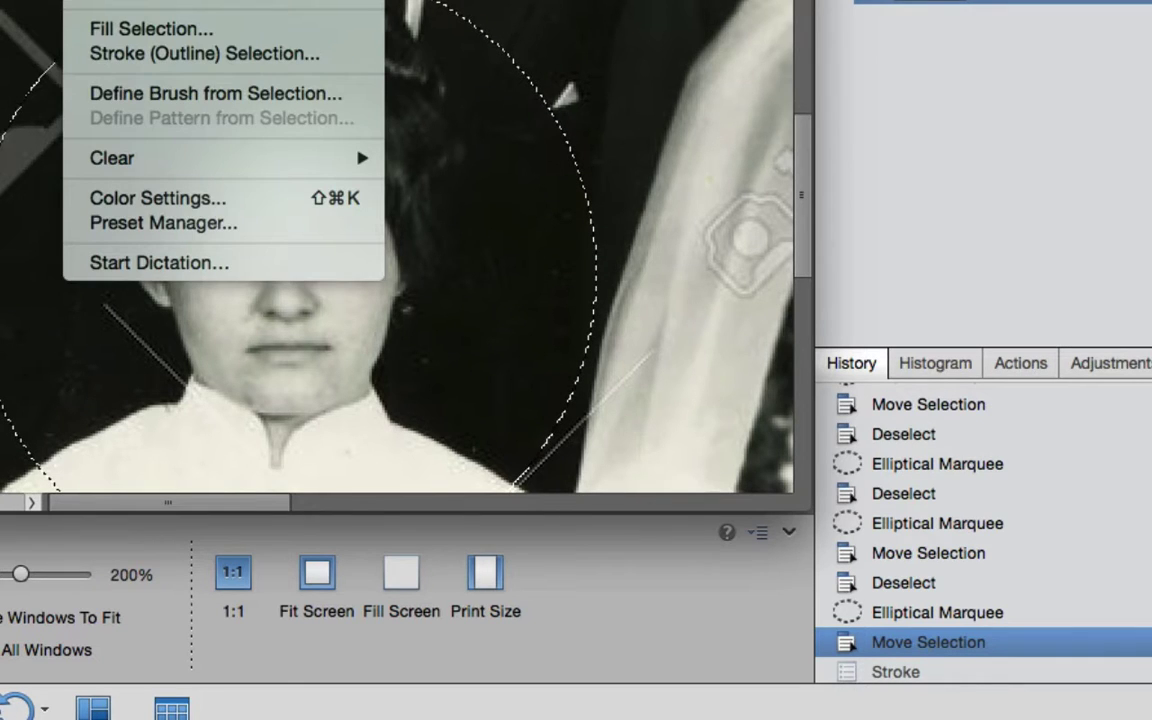
{"action": "left_click", "coordinate": [120, 56]}
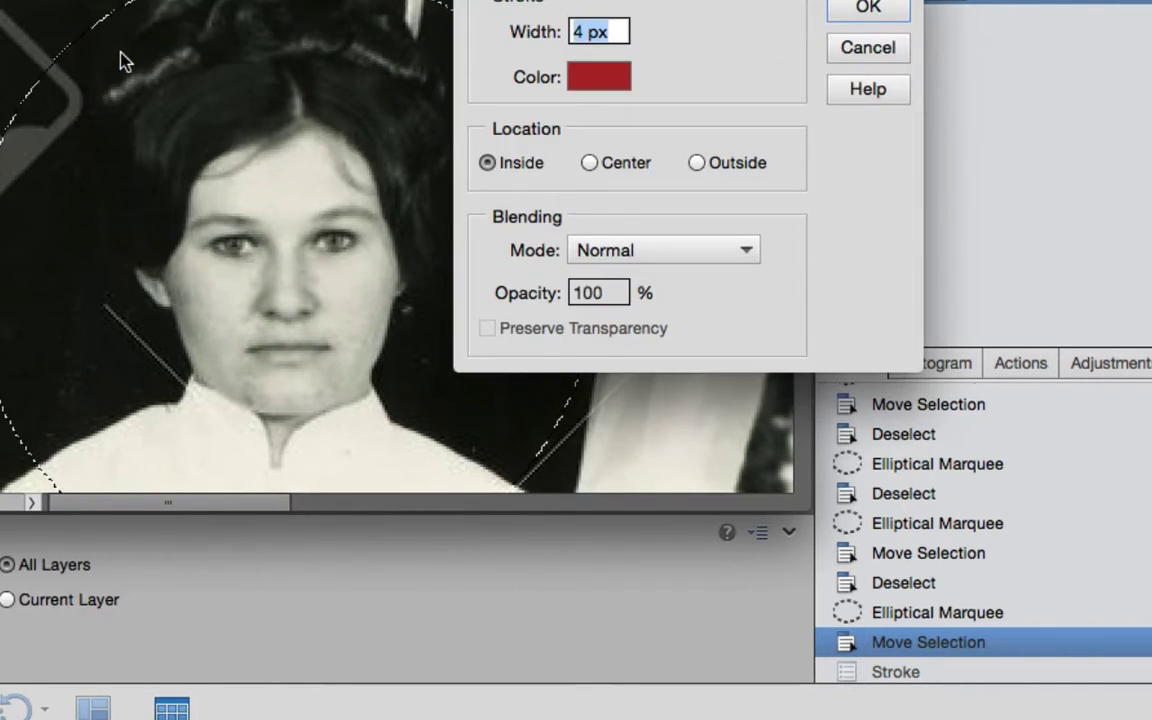
{"action": "left_click", "coordinate": [590, 165]}
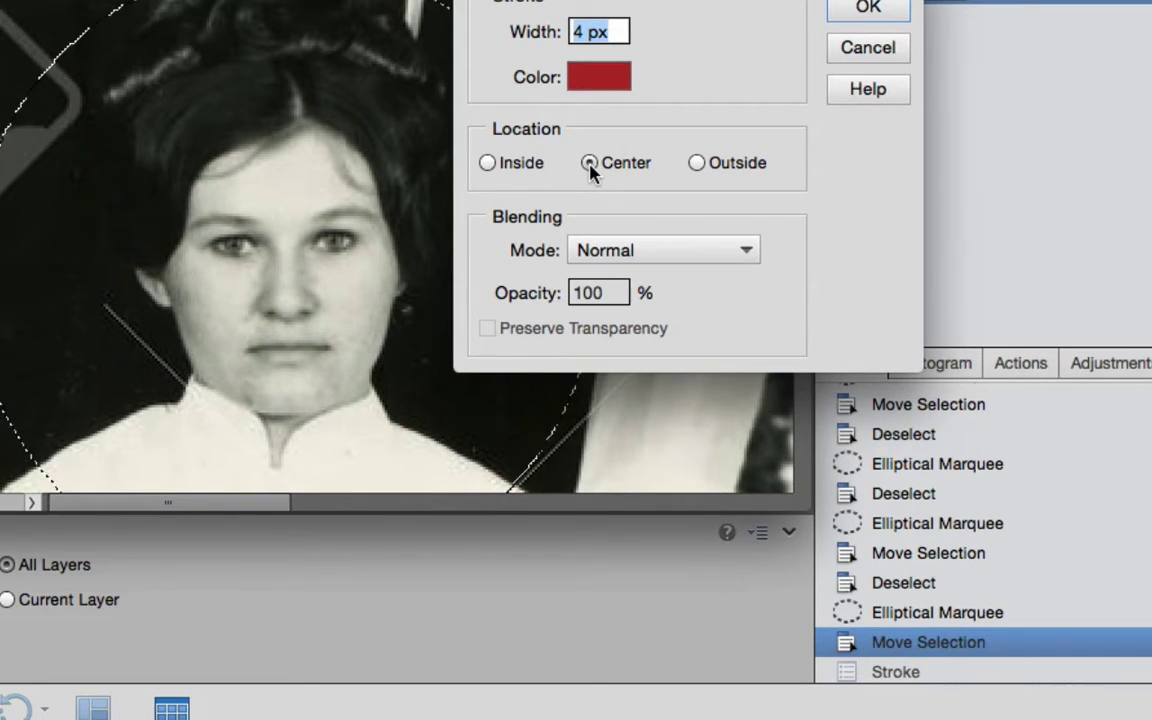
{"action": "left_click", "coordinate": [868, 8]}
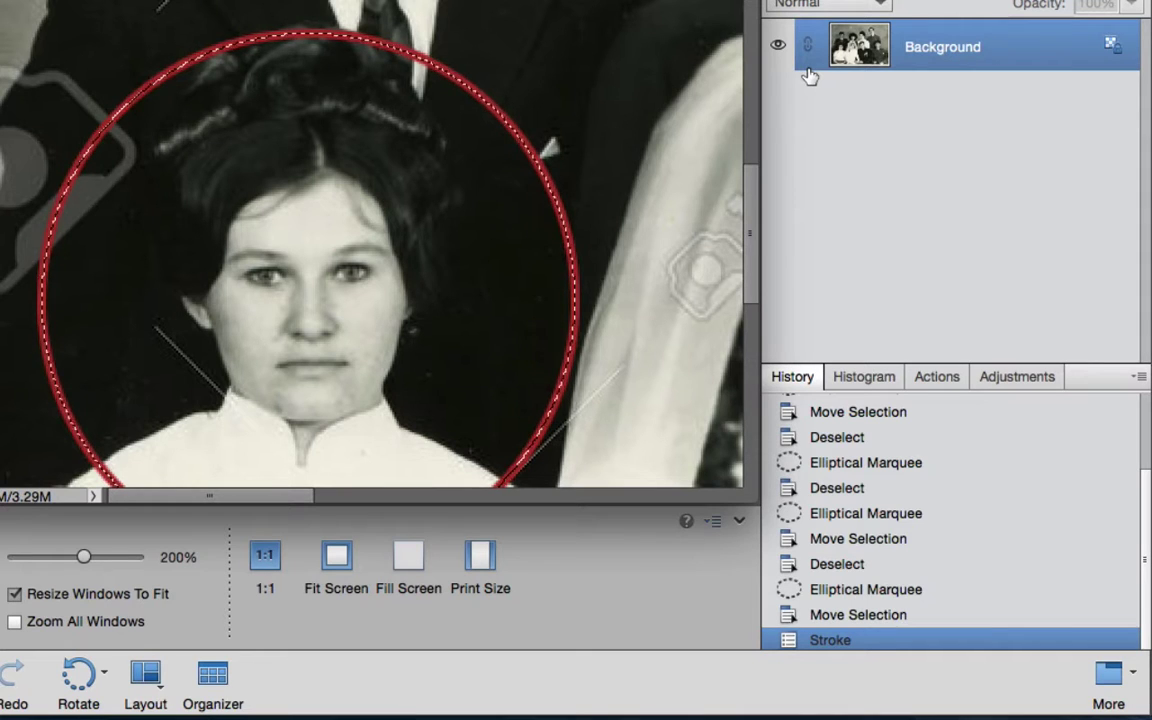
{"action": "left_click", "coordinate": [836, 622]}
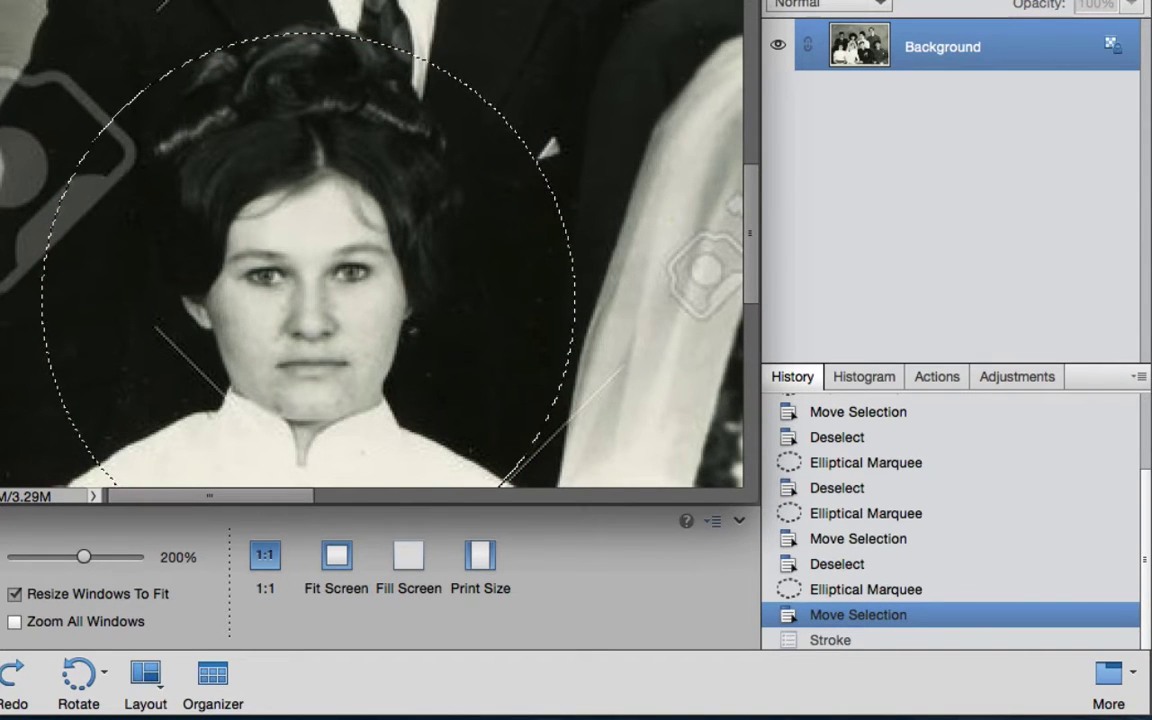
Stroke the circular selection with a 4 px red outline located Outside, in Normal mode at 100% opacity, and deselect it.
{"action": "left_click", "coordinate": [150, 0]}
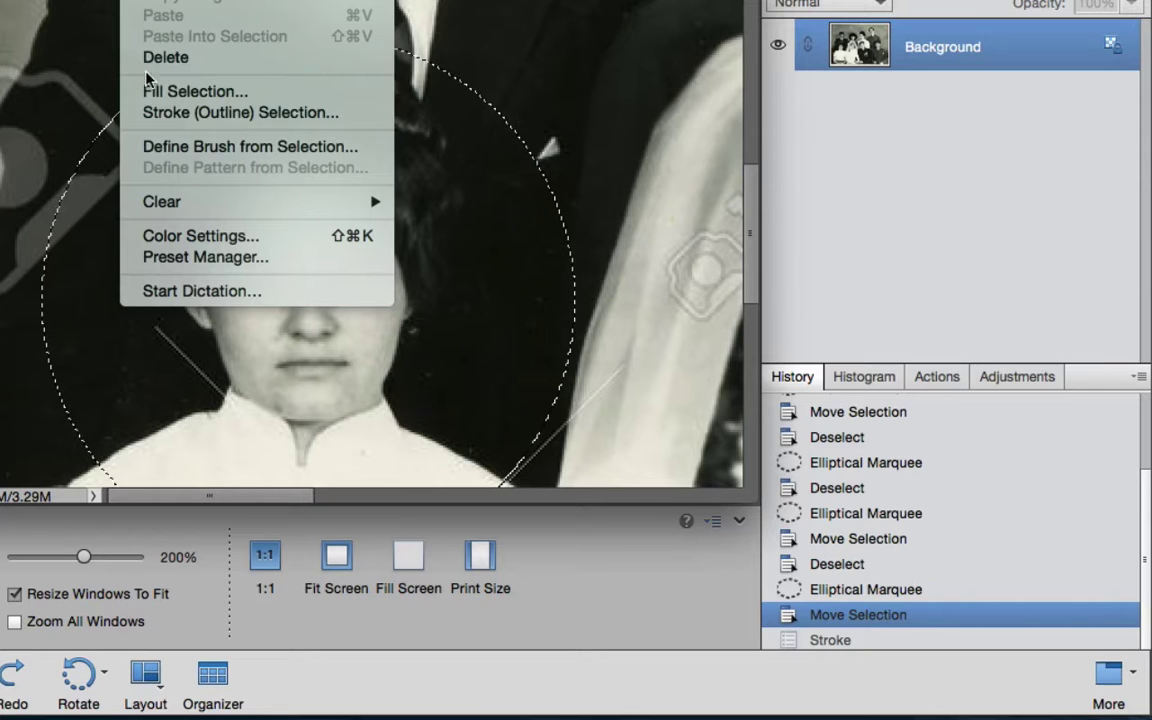
{"action": "left_click", "coordinate": [167, 118]}
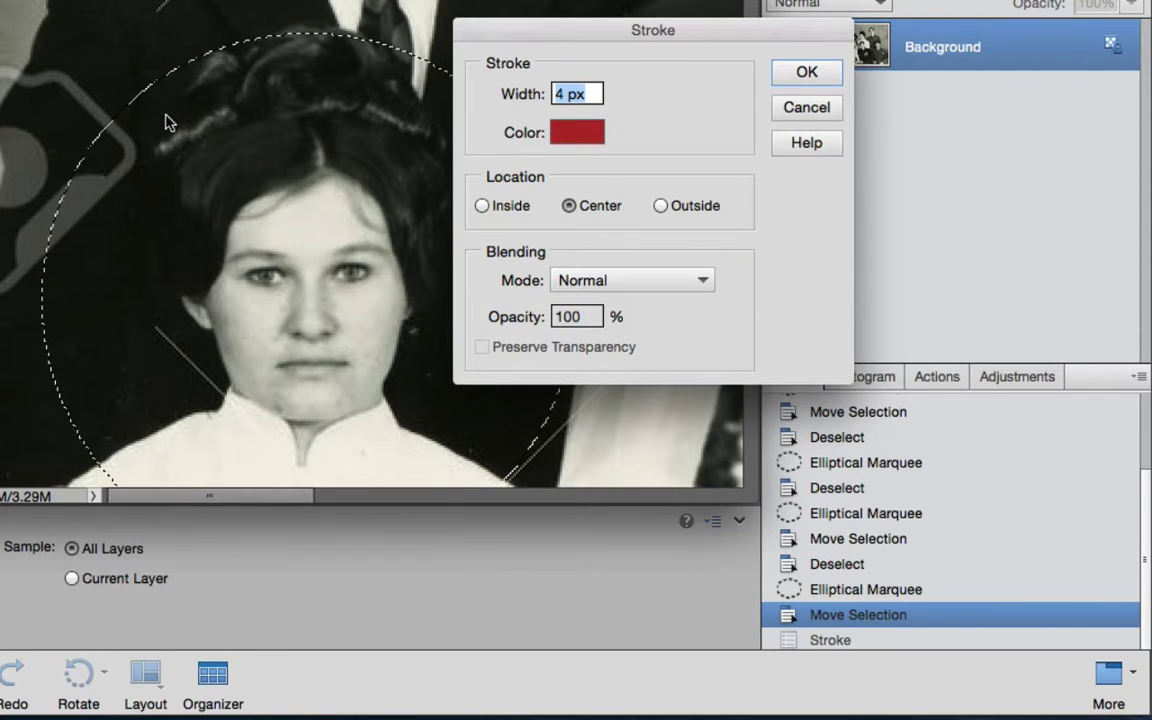
{"action": "left_click", "coordinate": [660, 206]}
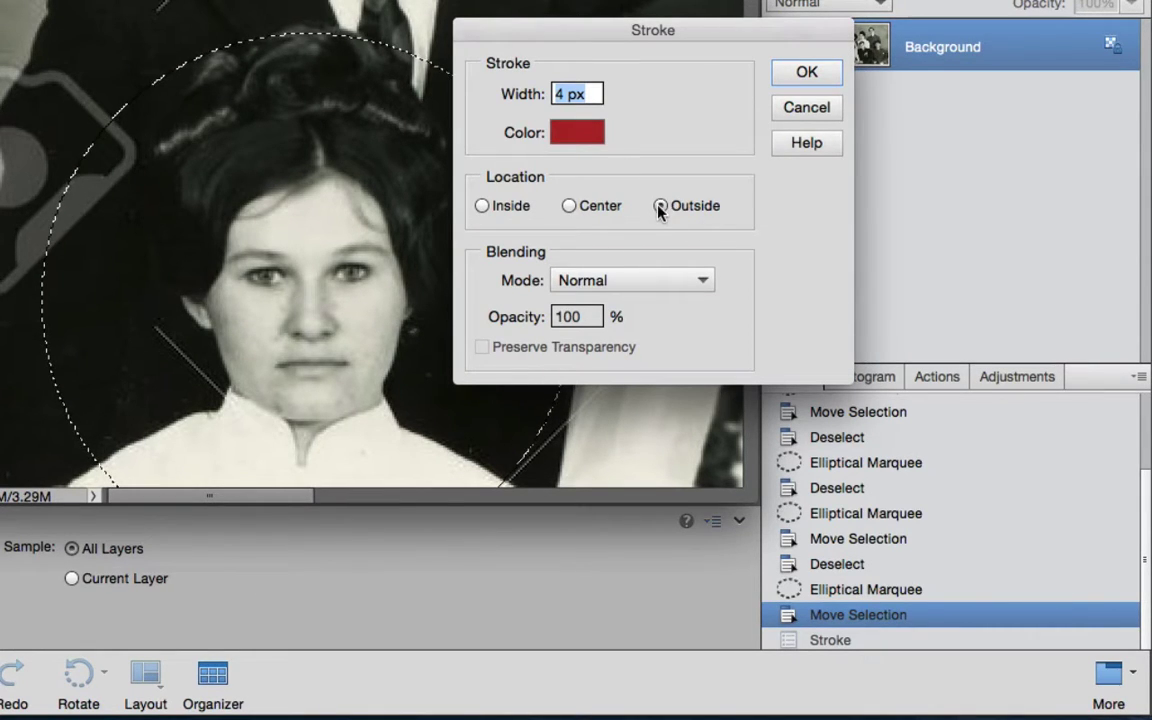
{"action": "left_click", "coordinate": [805, 74]}
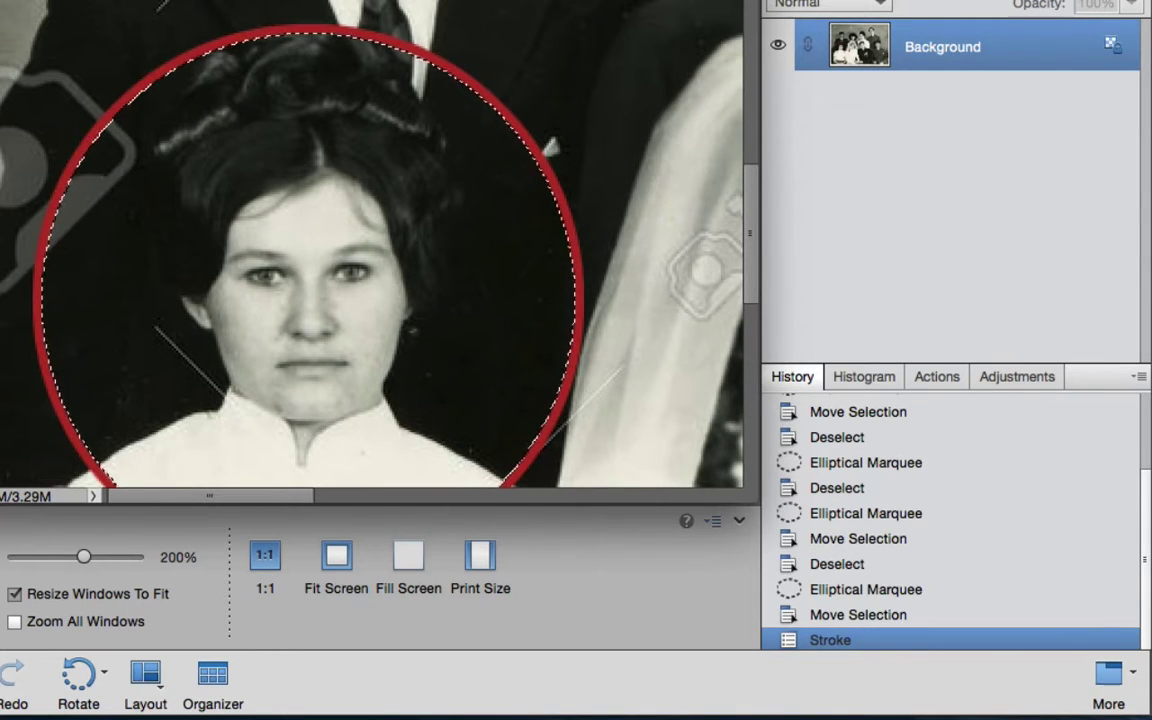
{"action": "left_click", "coordinate": [525, 0]}
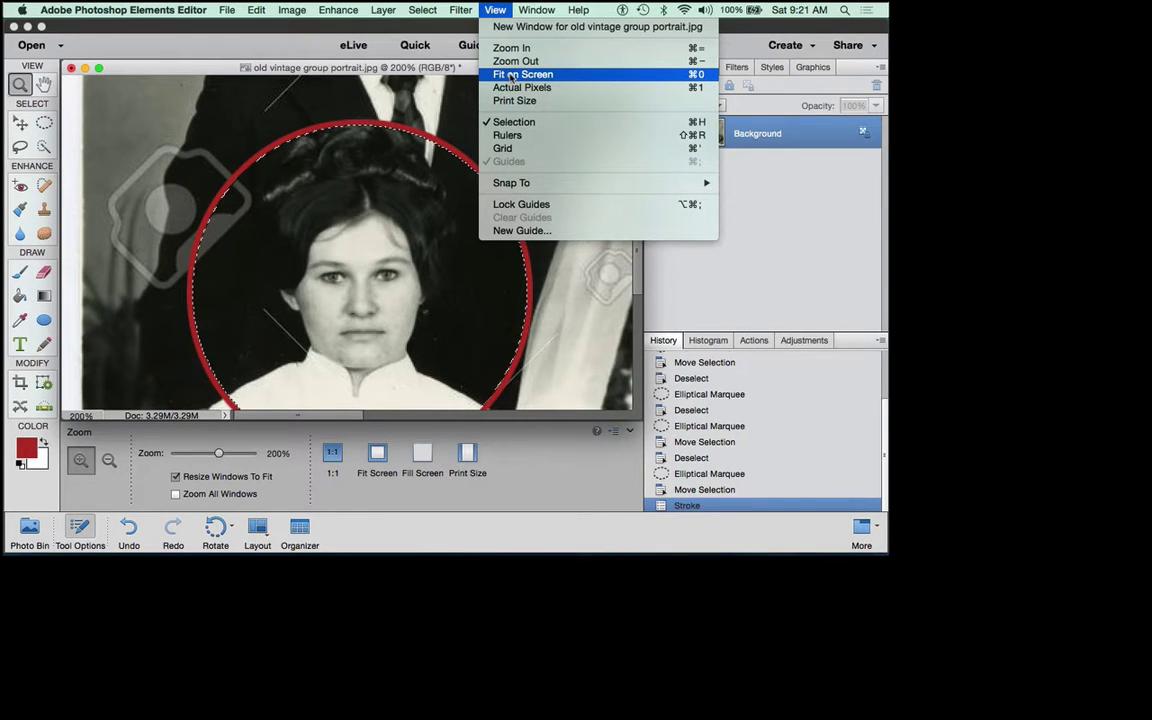
{"action": "left_click", "coordinate": [512, 75]}
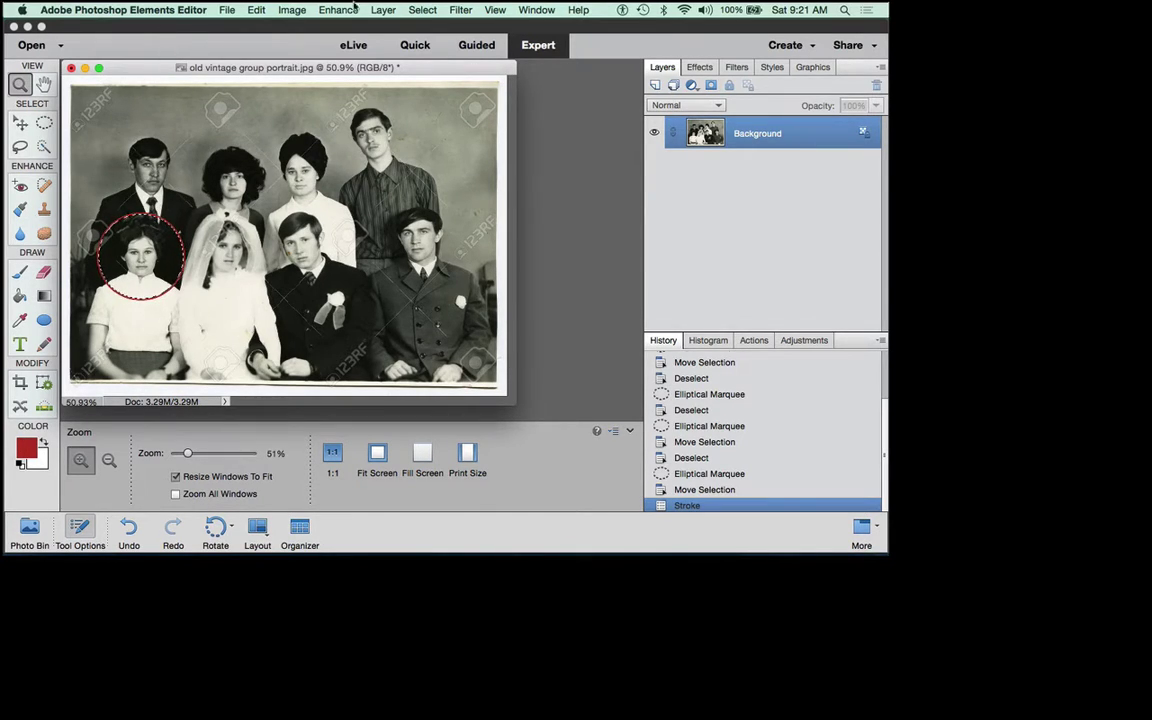
{"action": "left_click", "coordinate": [422, 10]}
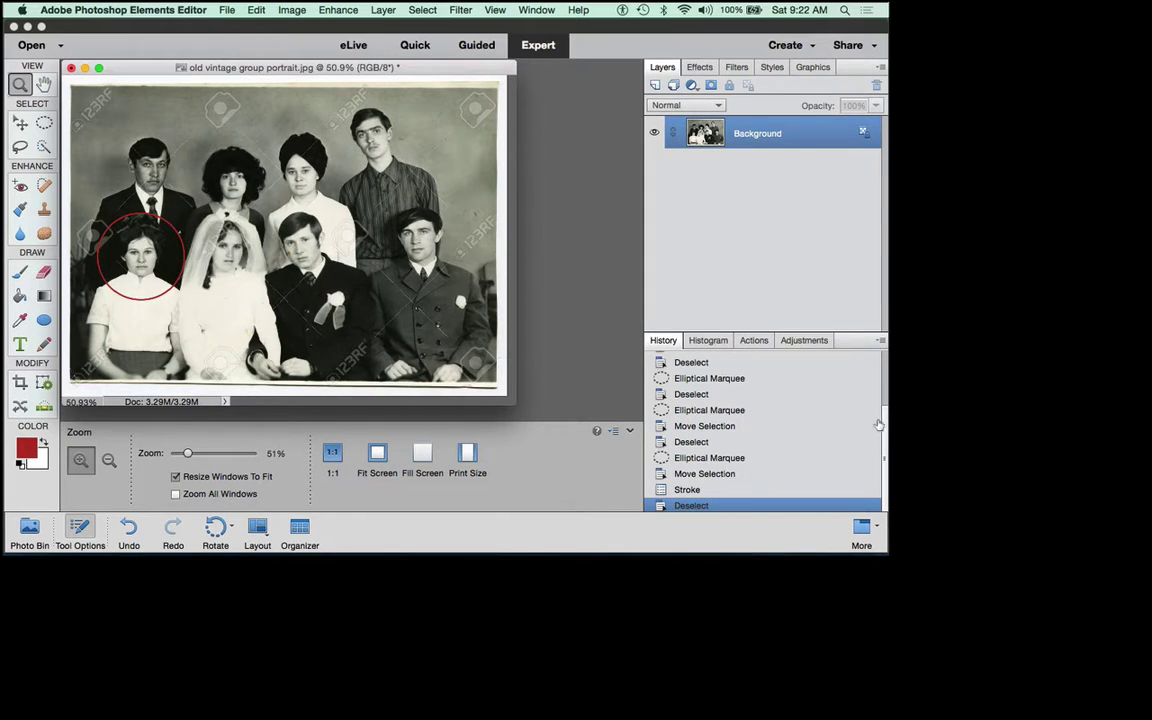
Revert the portrait to its initial Open state in the image history.
{"action": "scroll", "coordinate": [880, 405], "scroll_direction": "up", "scroll_amount": 5}
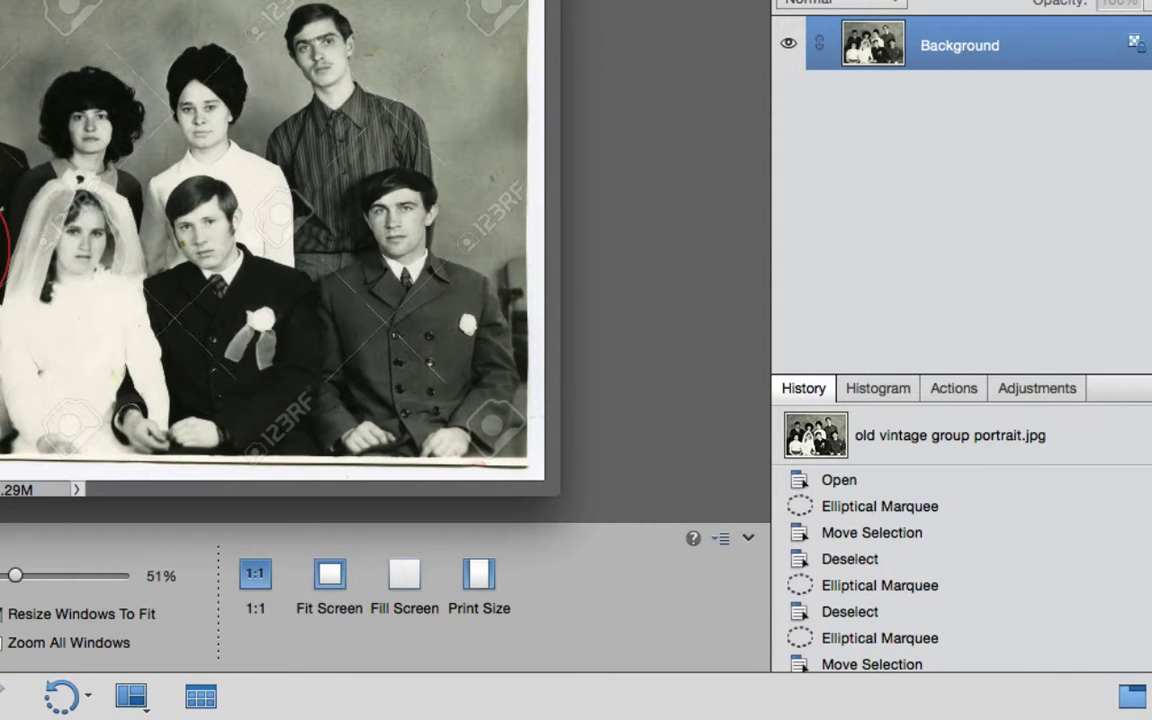
{"action": "left_click", "coordinate": [590, 0]}
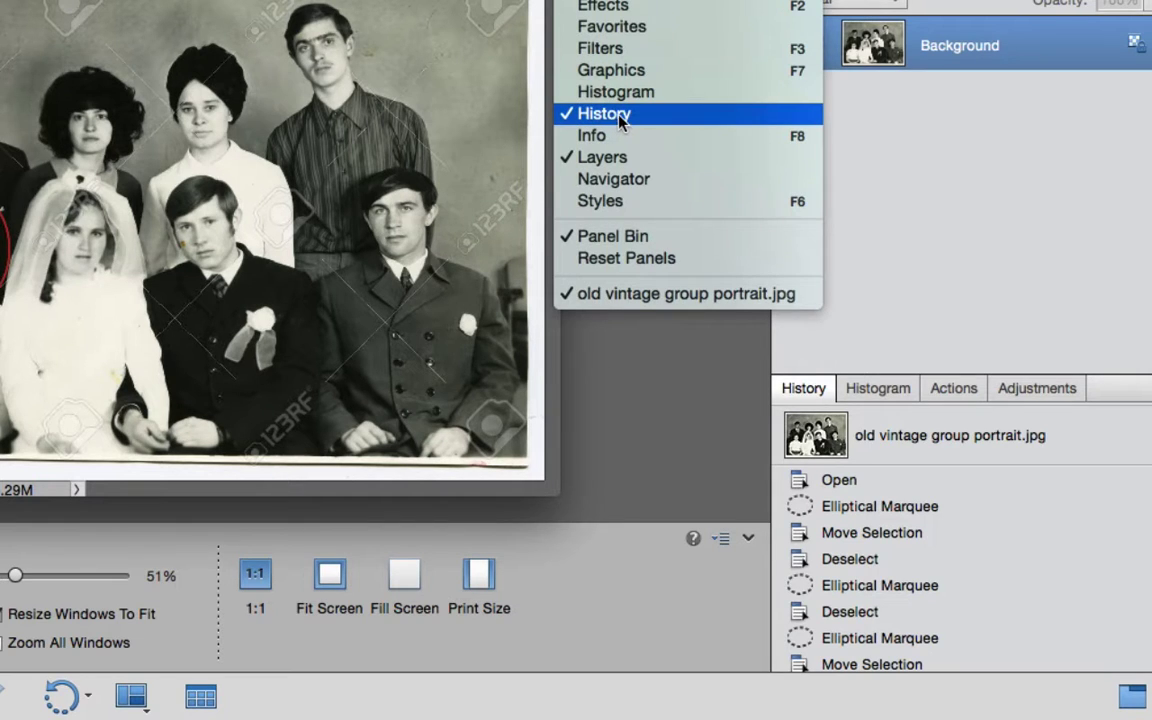
{"action": "left_click", "coordinate": [758, 138]}
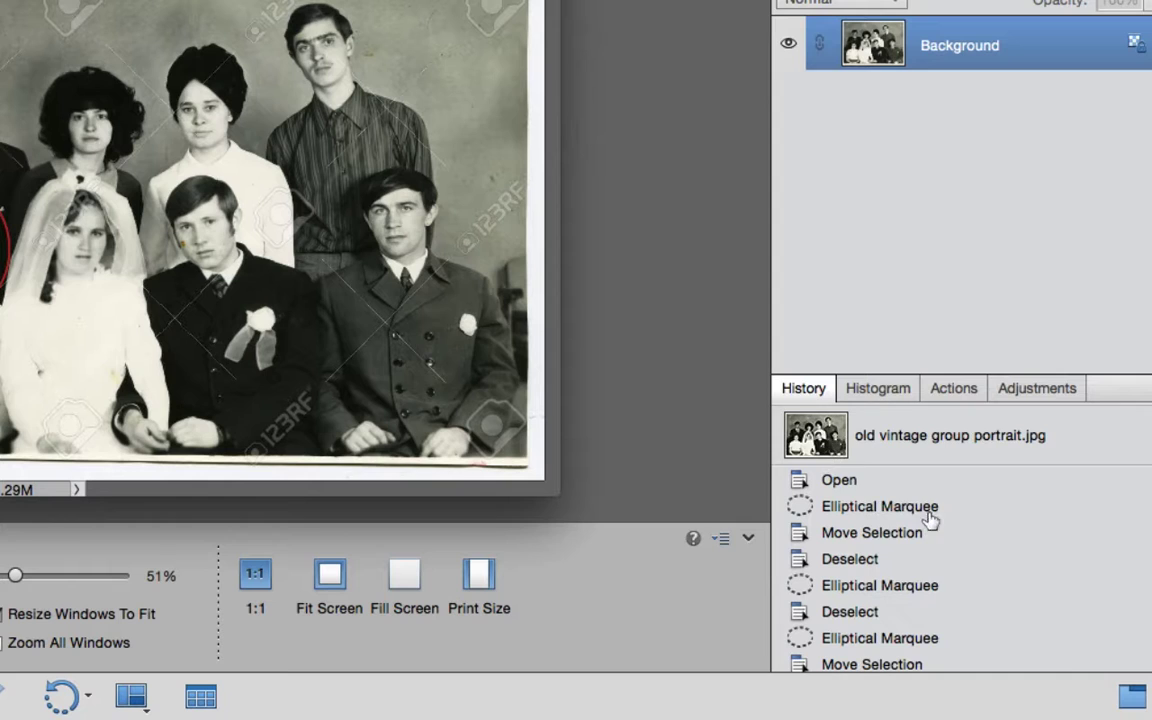
{"action": "left_click", "coordinate": [843, 483]}
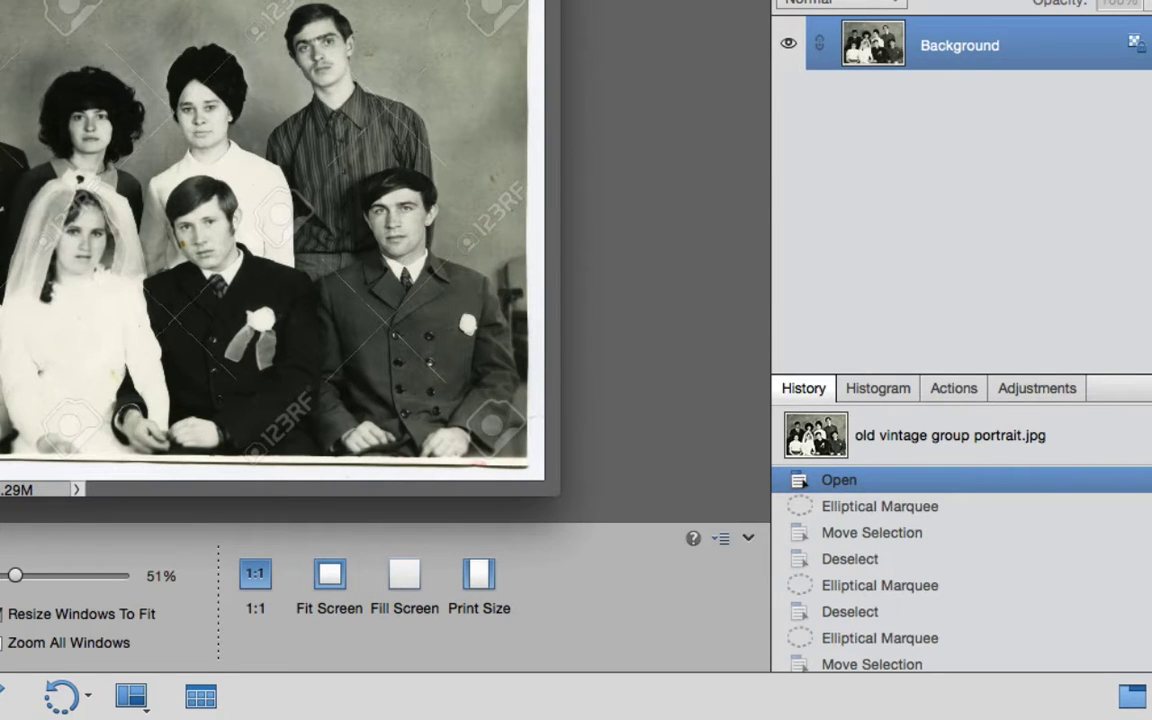
Add a blank layer and place a circular selection around the head of the seated woman in the white blouse.
{"action": "key", "text": "super+shift+alt+n"}
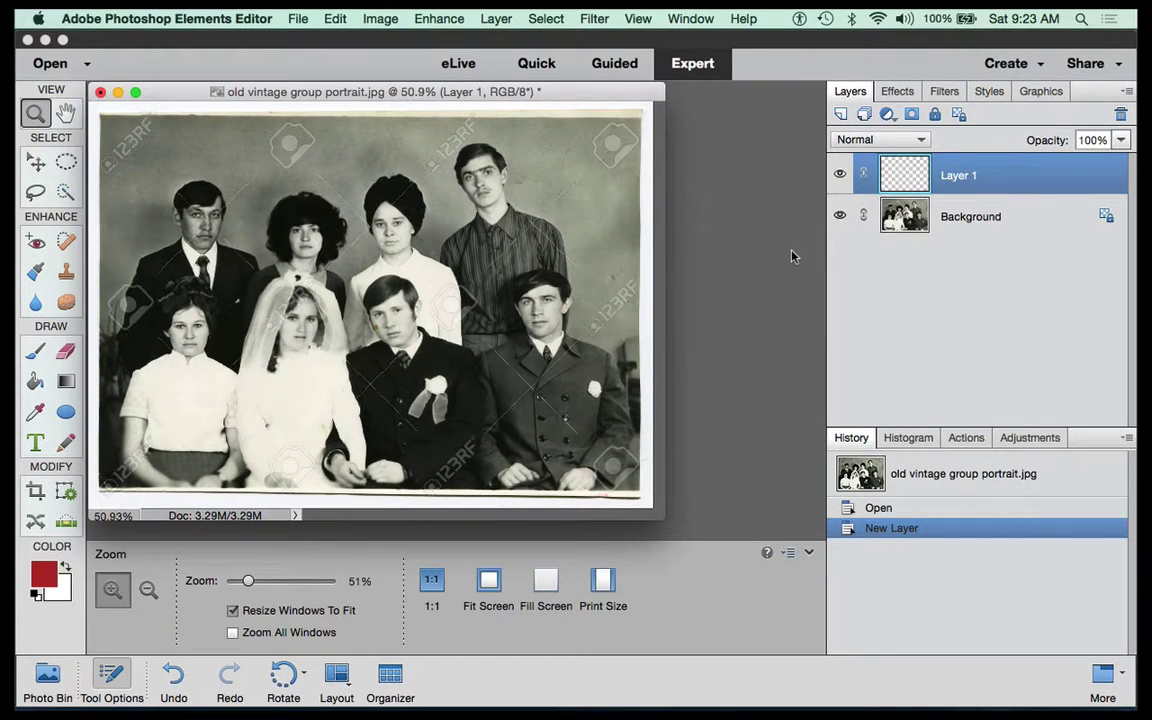
{"action": "left_click", "coordinate": [63, 162]}
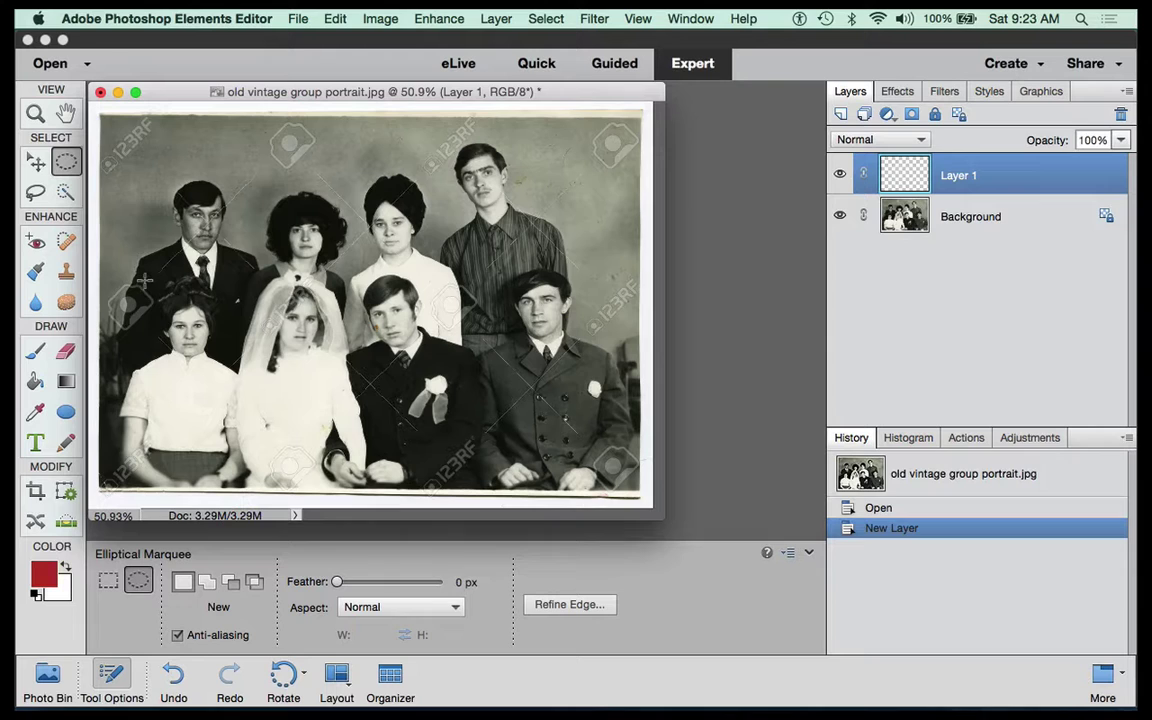
{"action": "left_click_drag", "start_coordinate": [144, 278], "coordinate": [247, 425]}
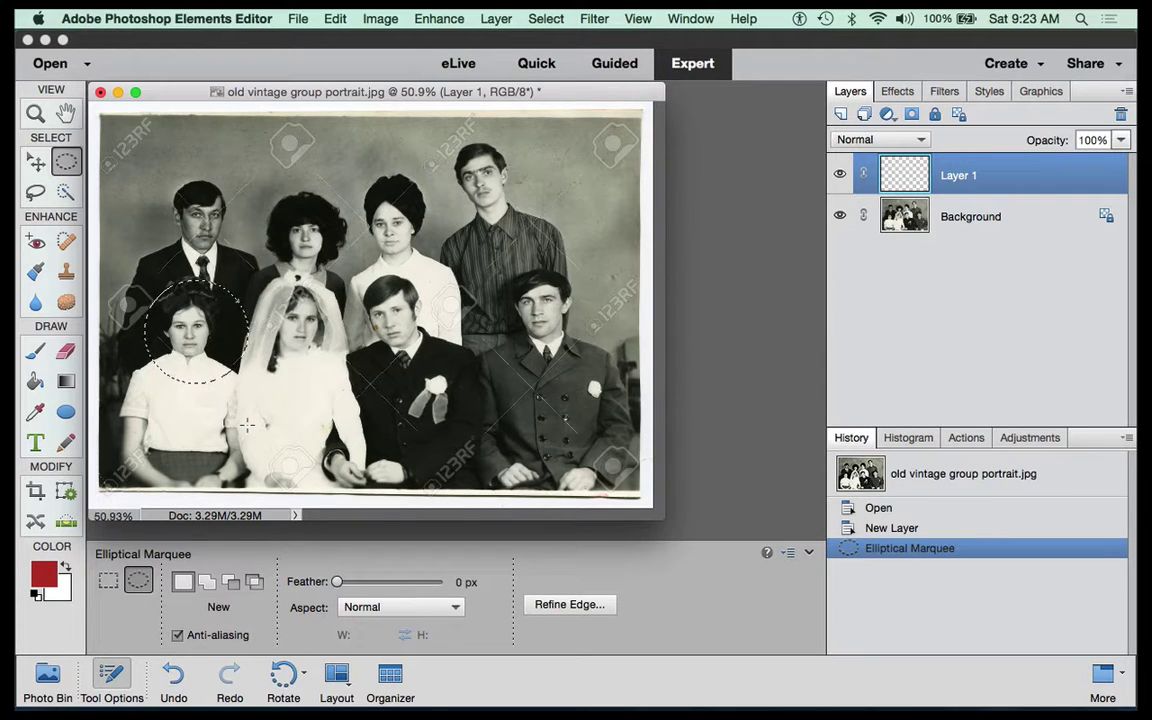
{"action": "left_click_drag", "start_coordinate": [203, 343], "coordinate": [196, 346]}
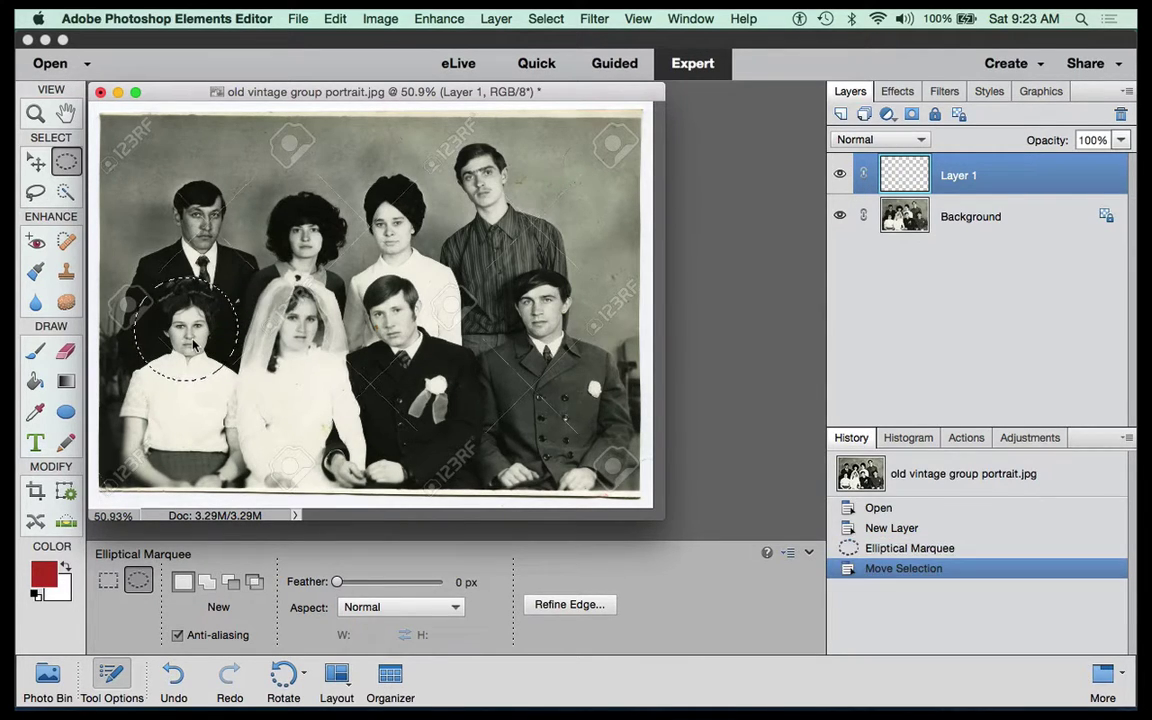
Stroke the selection on the new layer with a 4 px red outline located Outside, and deselect it.
{"action": "left_click", "coordinate": [335, 19]}
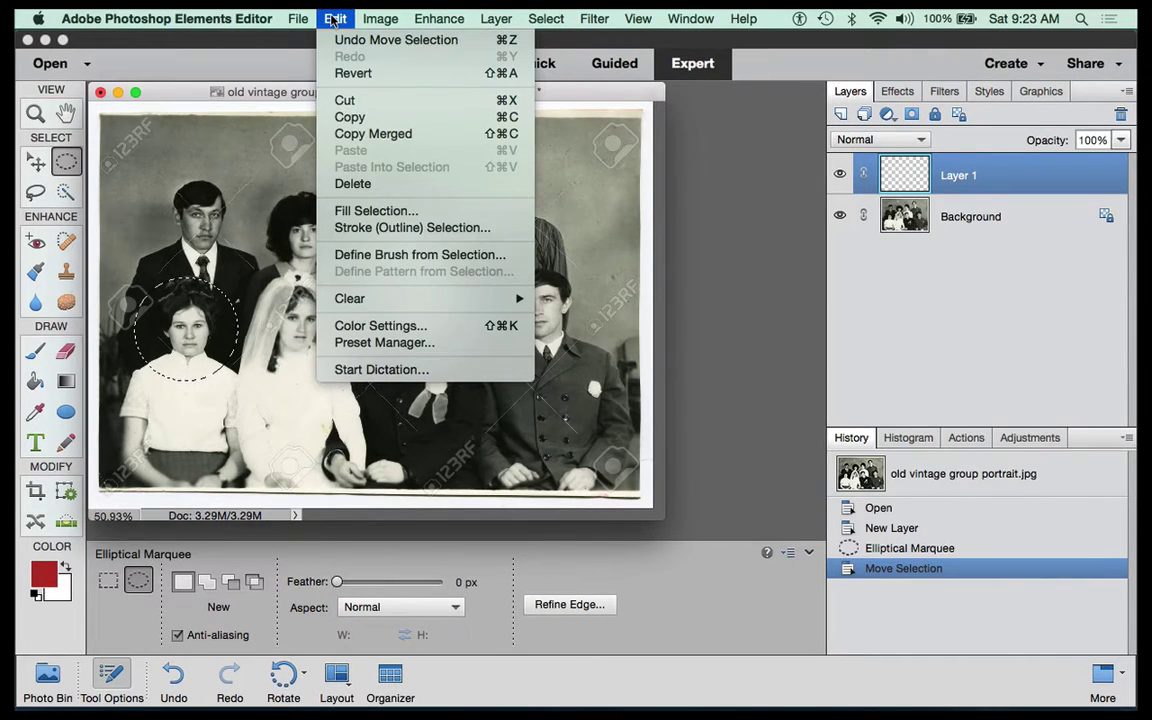
{"action": "left_click", "coordinate": [358, 228]}
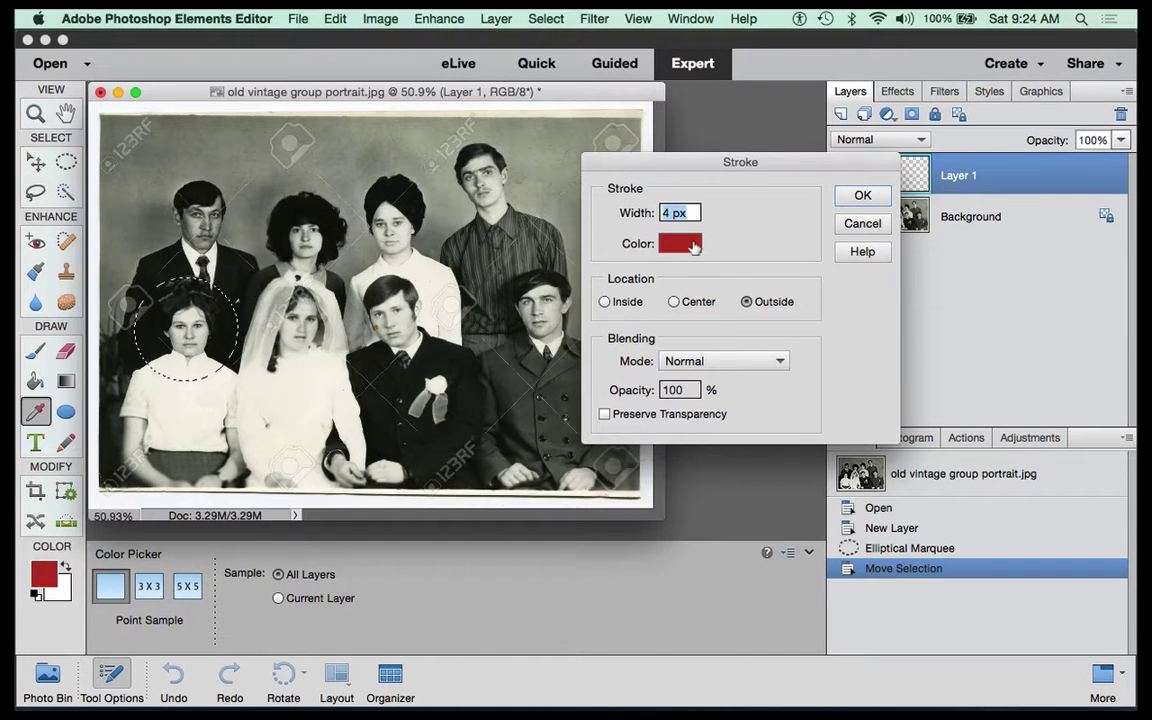
{"action": "left_click", "coordinate": [863, 196]}
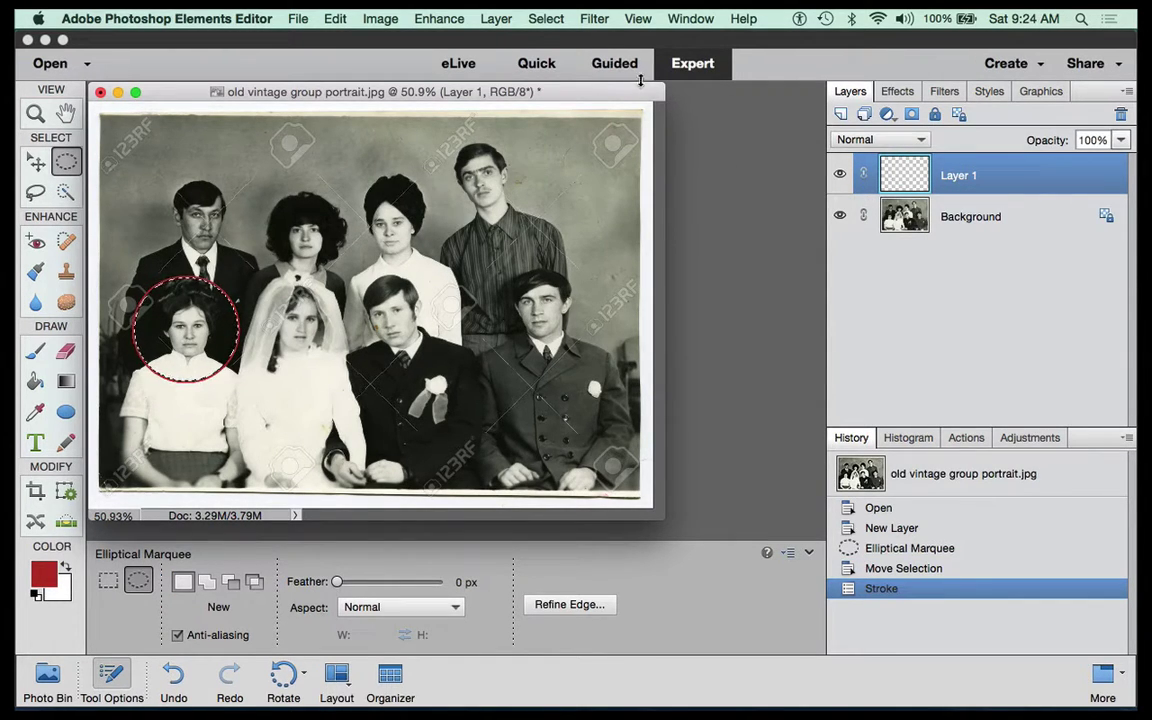
{"action": "left_click", "coordinate": [547, 21]}
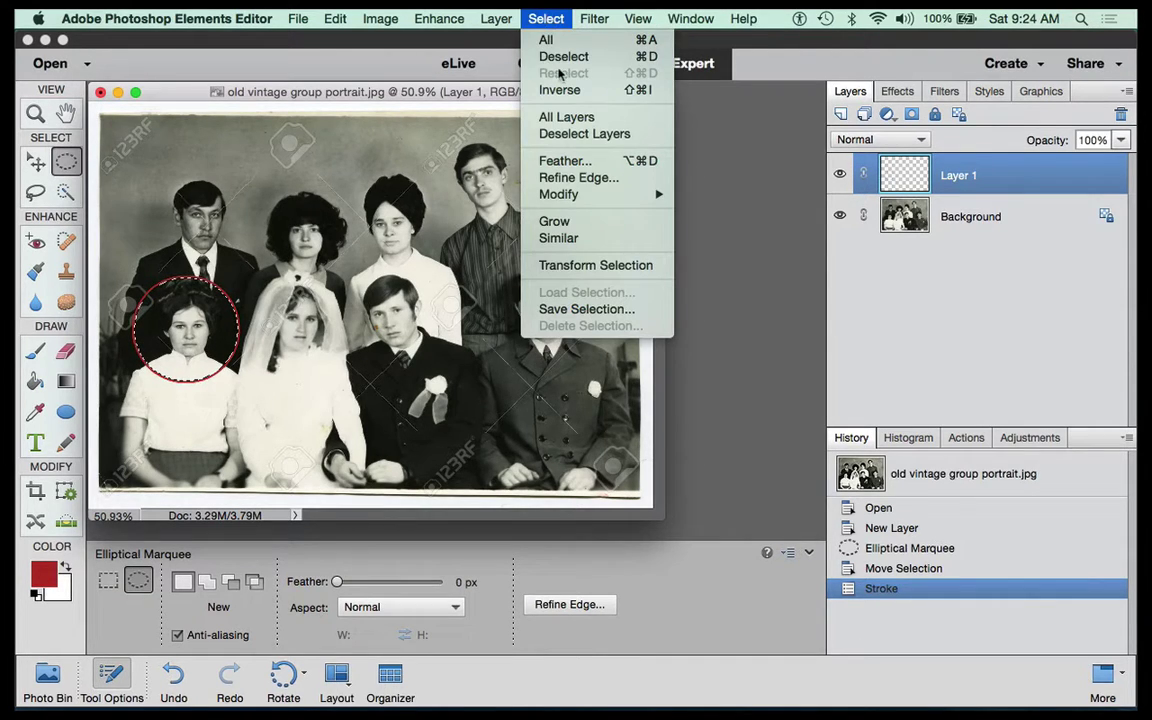
{"action": "left_click", "coordinate": [563, 57]}
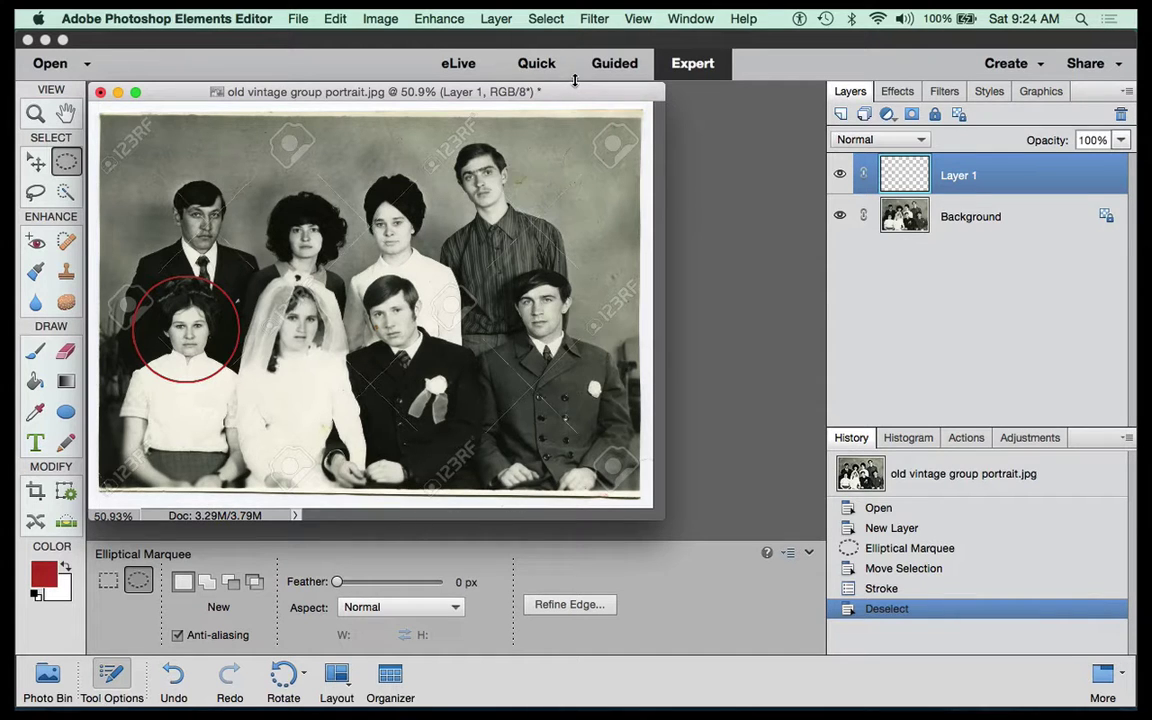
Revert to the Open history state and place a circular selection around the woman's head directly on the Background layer.
{"action": "left_click", "coordinate": [848, 507]}
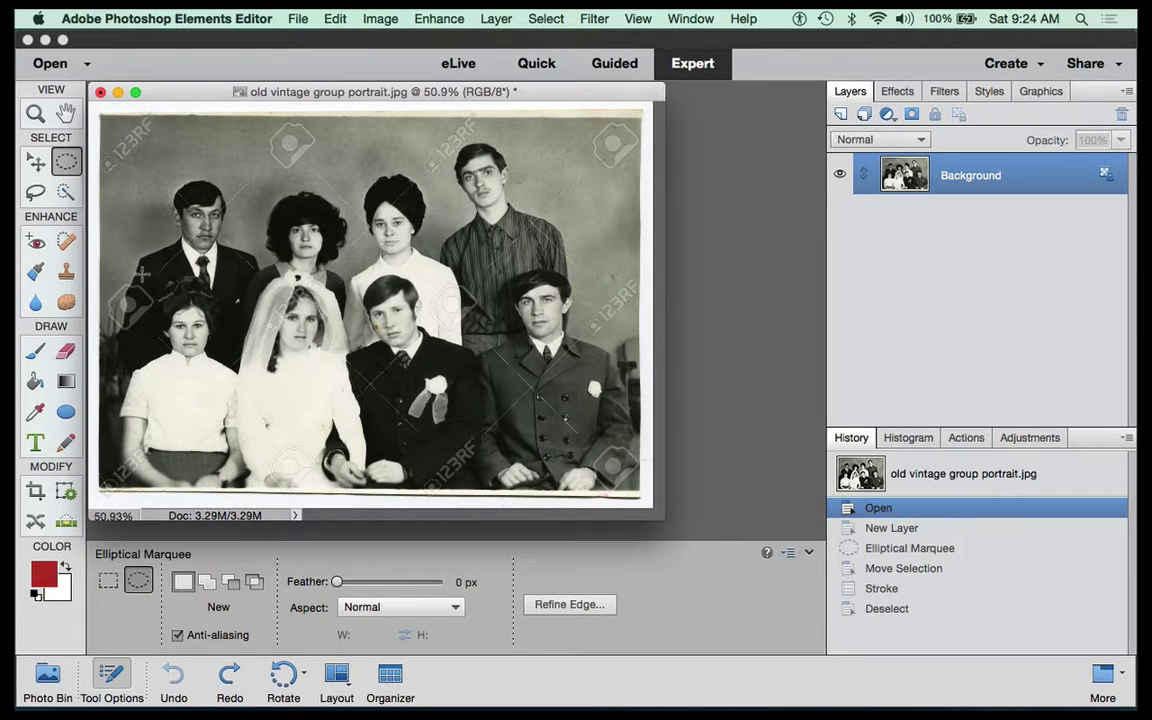
{"action": "left_click_drag", "start_coordinate": [138, 270], "coordinate": [249, 424]}
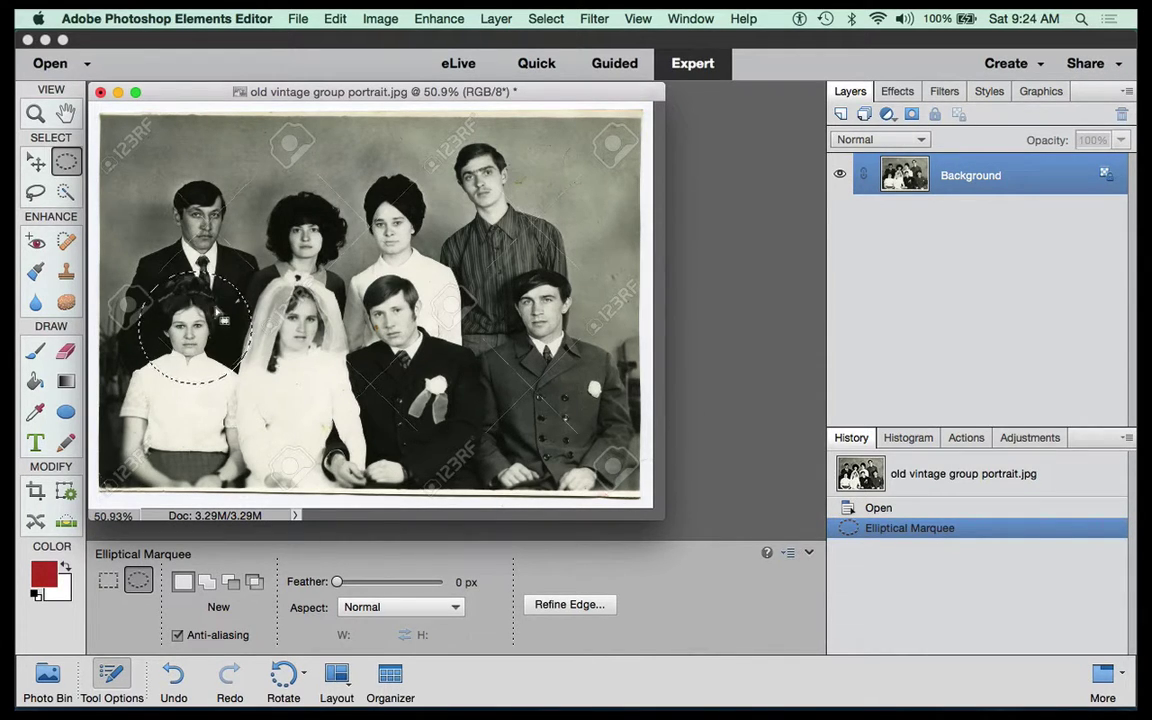
{"action": "left_click_drag", "start_coordinate": [224, 325], "coordinate": [218, 323]}
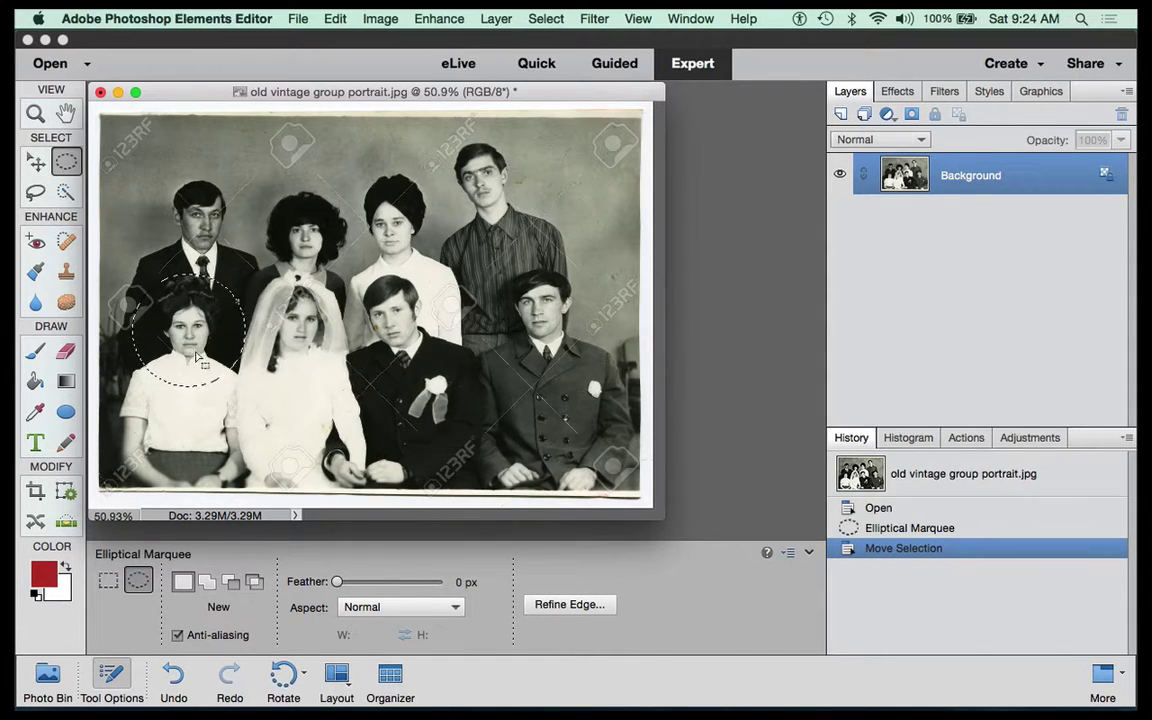
{"action": "left_click_drag", "start_coordinate": [188, 333], "coordinate": [385, 315]}
Discard the circular selection by reverting to the Open history state, and enlarge the document window around the portrait.
{"action": "left_click", "coordinate": [849, 509]}
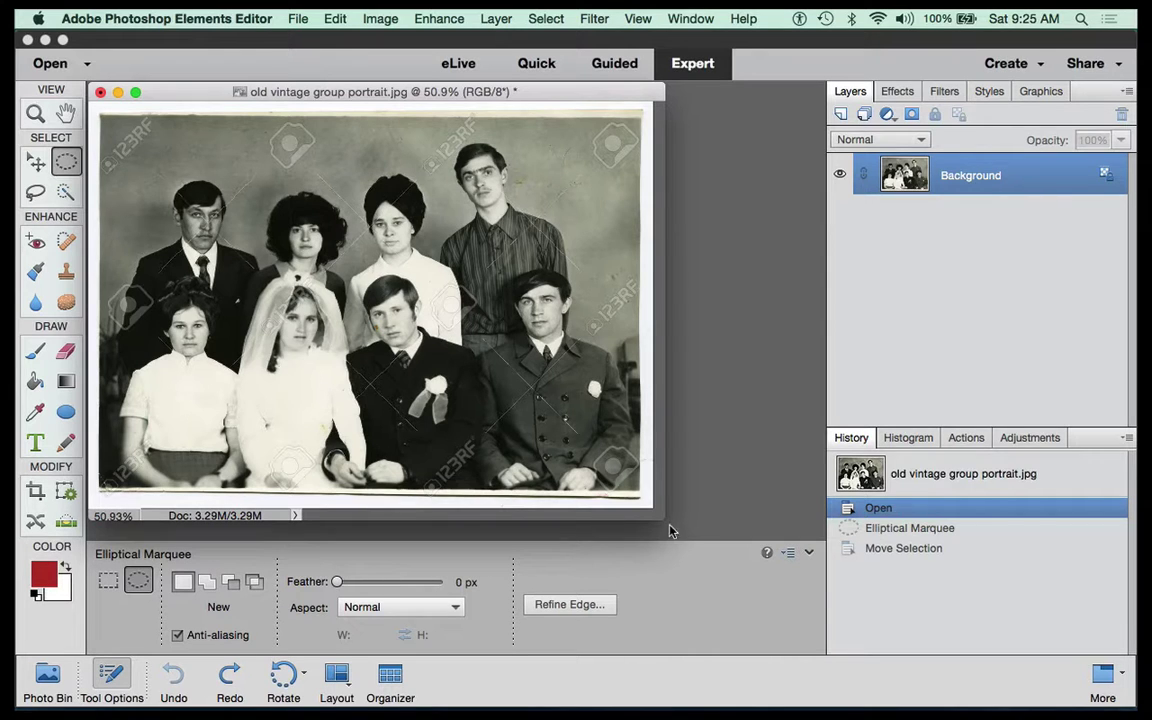
{"action": "left_click_drag", "start_coordinate": [666, 517], "coordinate": [696, 521]}
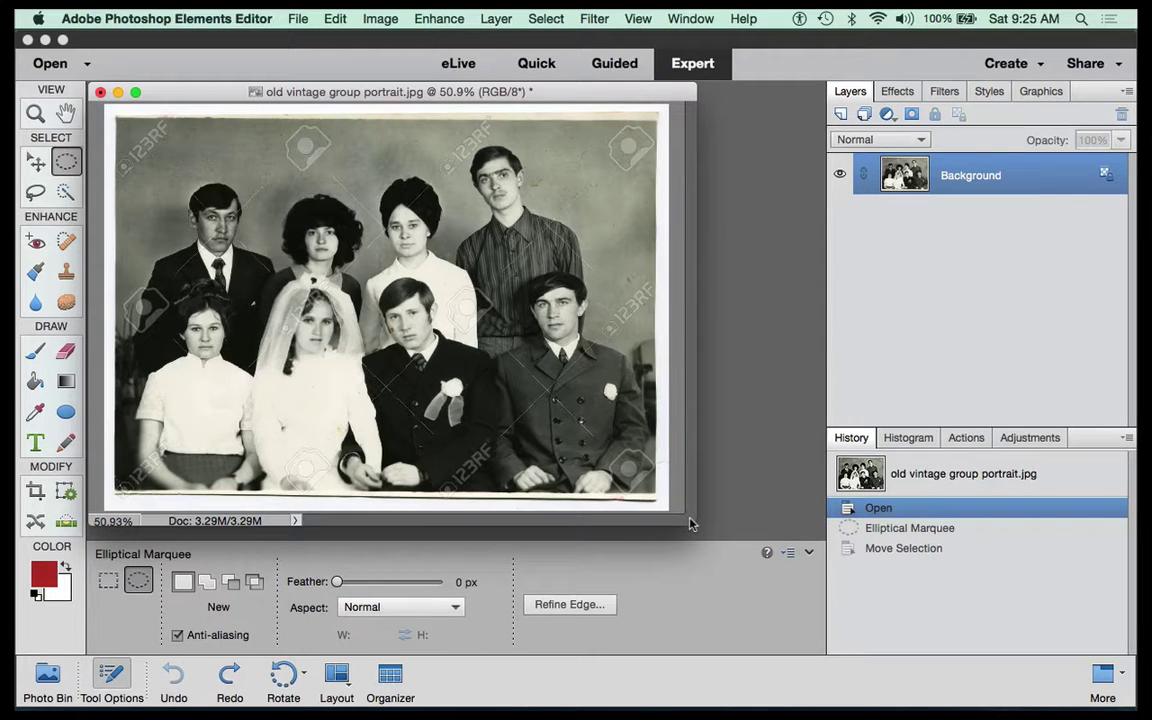
{"action": "left_click_drag", "start_coordinate": [690, 523], "coordinate": [717, 551]}
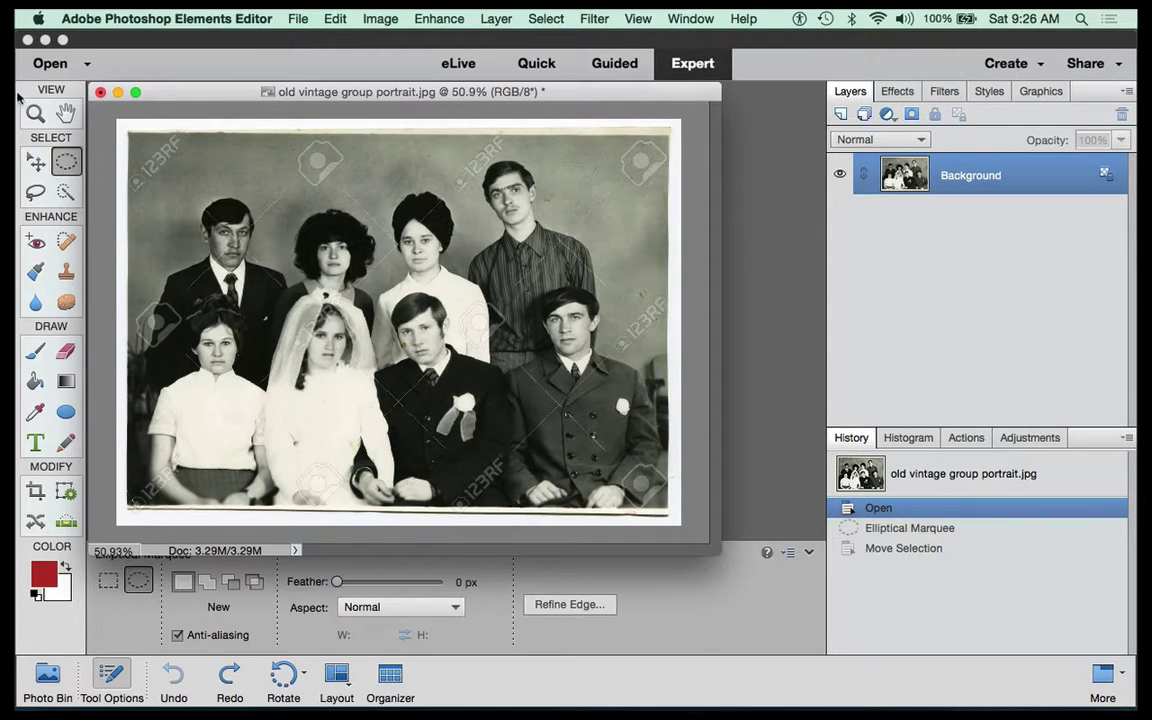
Crop the portrait with No Restriction to just inside the photo's edges, removing the white border.
{"action": "left_click", "coordinate": [33, 492]}
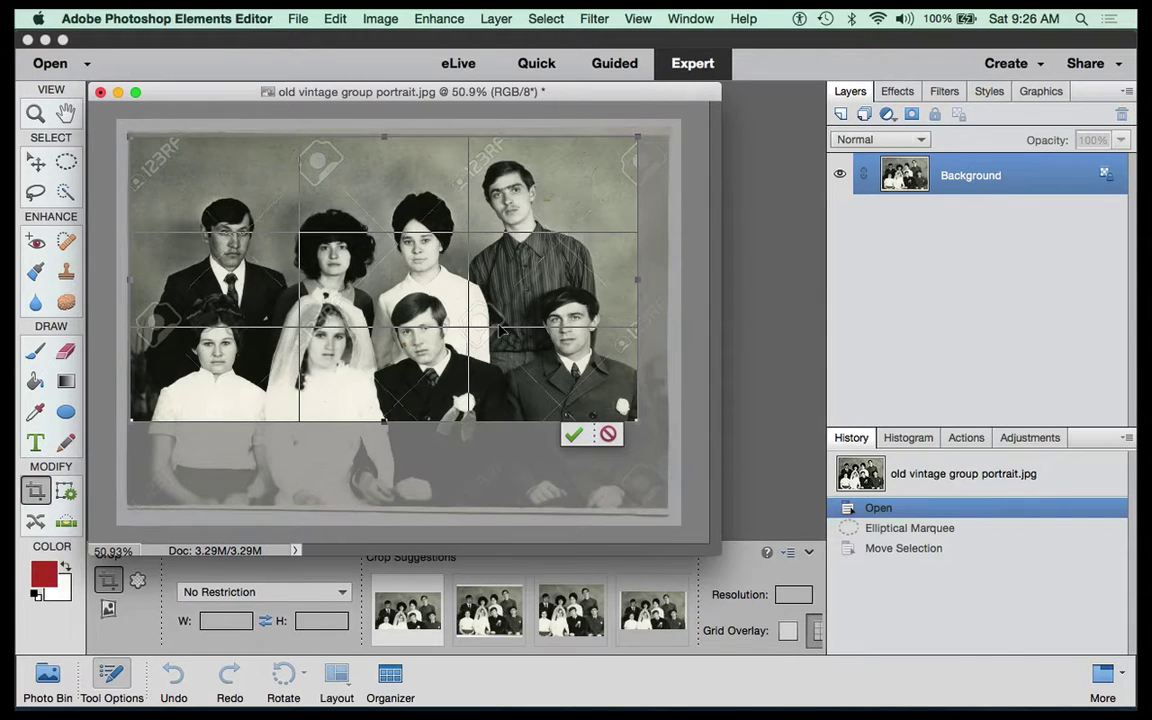
{"action": "left_click", "coordinate": [608, 435]}
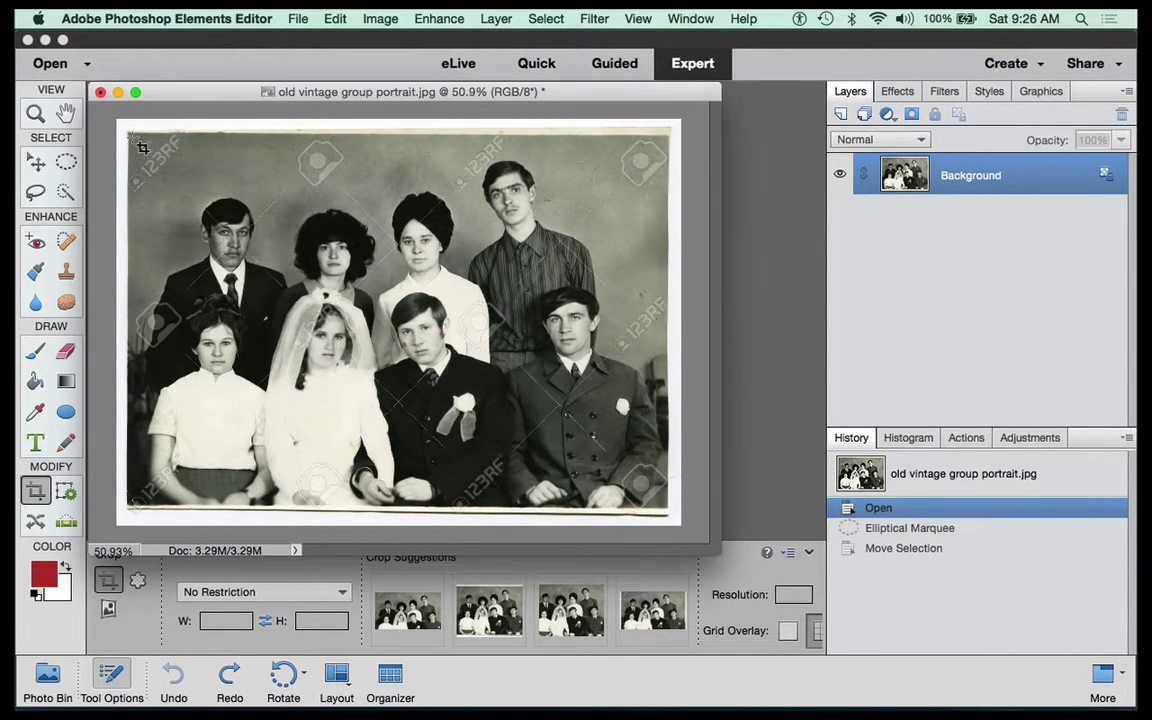
{"action": "left_click_drag", "start_coordinate": [142, 147], "coordinate": [671, 513]}
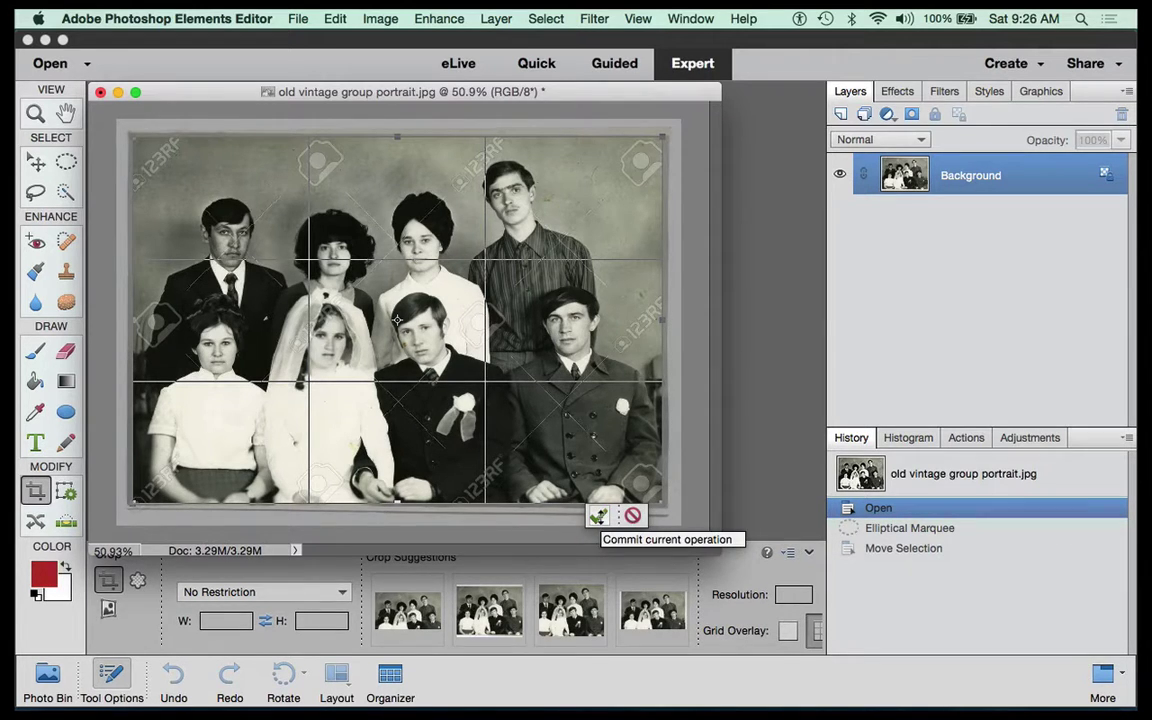
{"action": "left_click", "coordinate": [598, 515]}
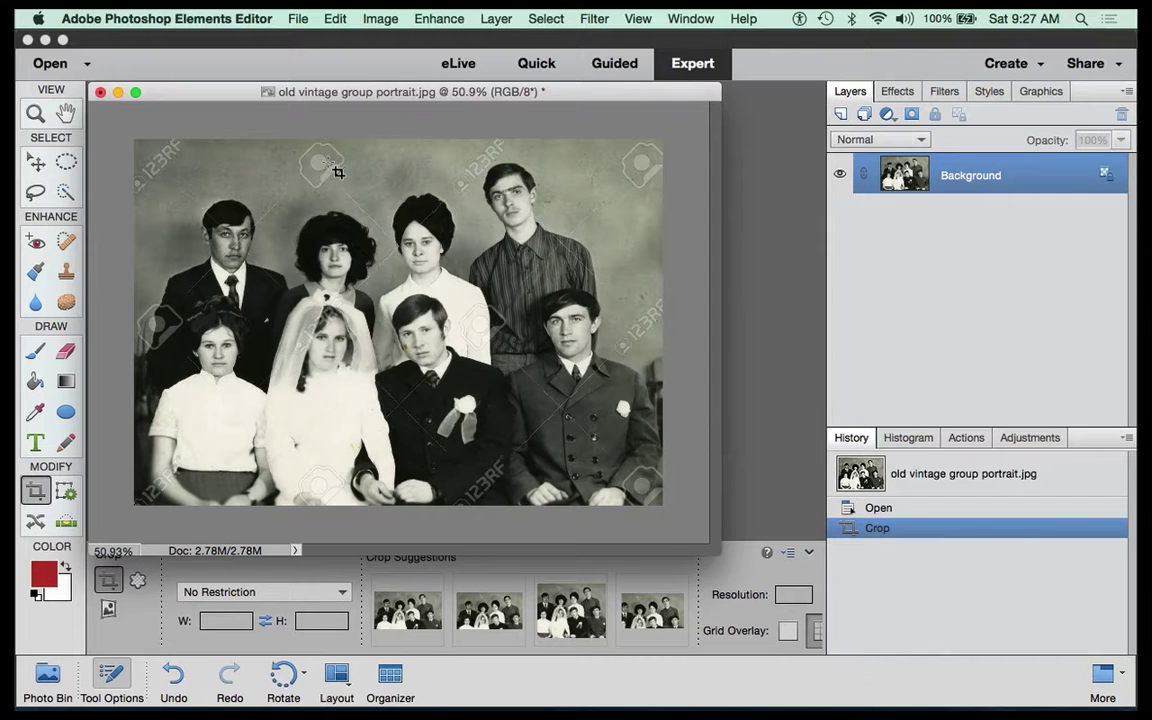
Select the entire canvas and stroke it with a 4 px red outline located Outside, in Normal mode at 100% opacity.
{"action": "left_click", "coordinate": [546, 18]}
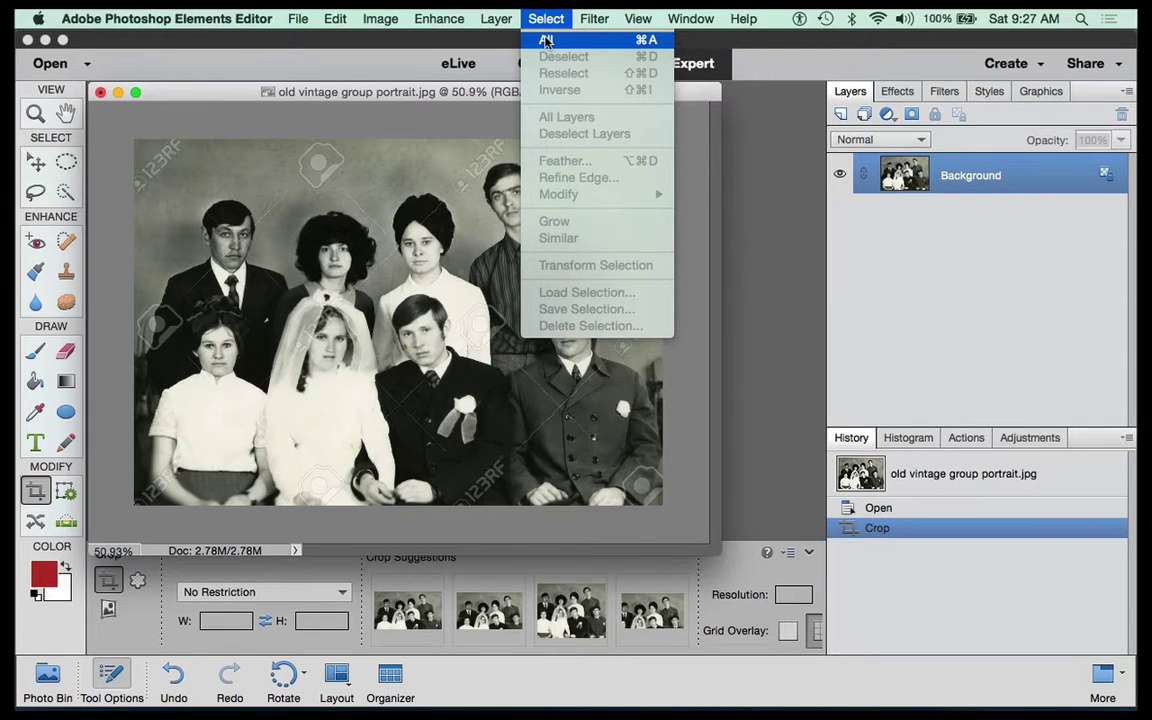
{"action": "left_click", "coordinate": [546, 41]}
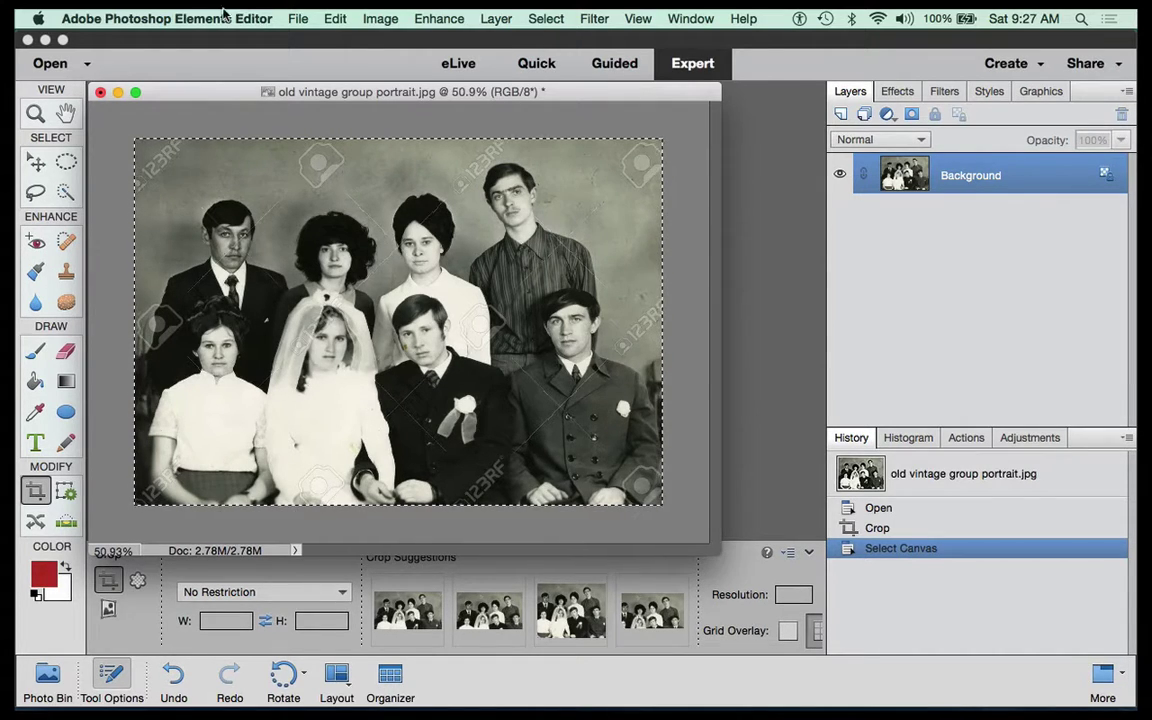
{"action": "left_click", "coordinate": [334, 17]}
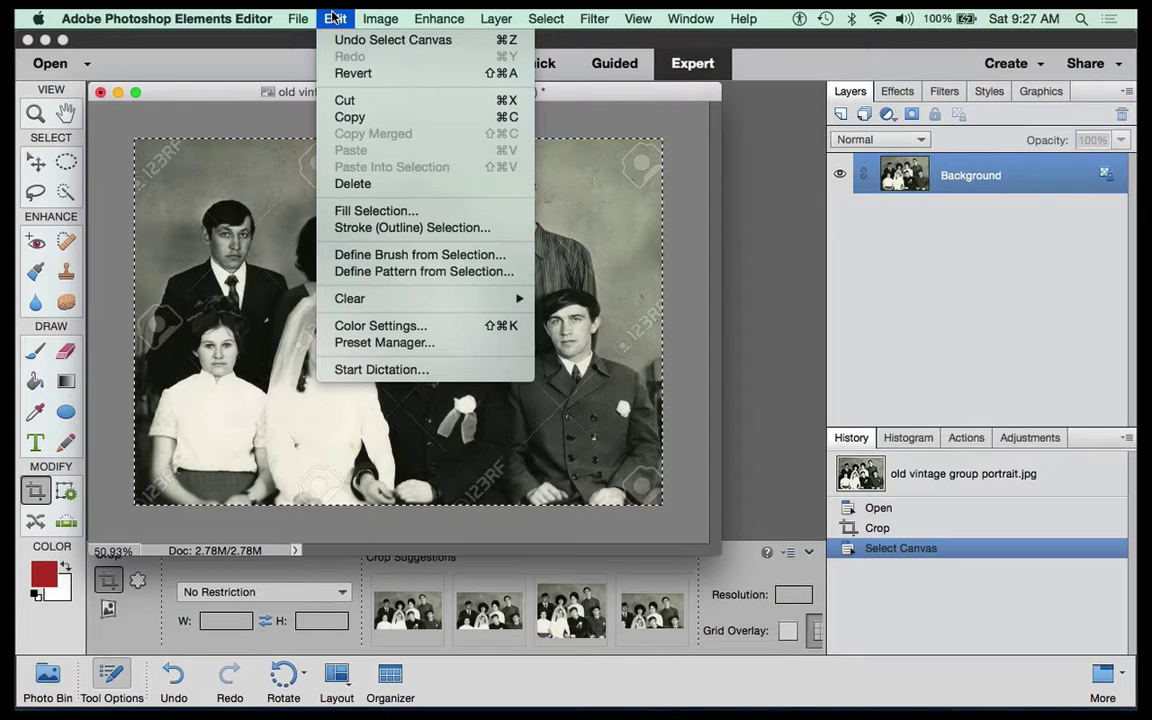
{"action": "left_click", "coordinate": [350, 228]}
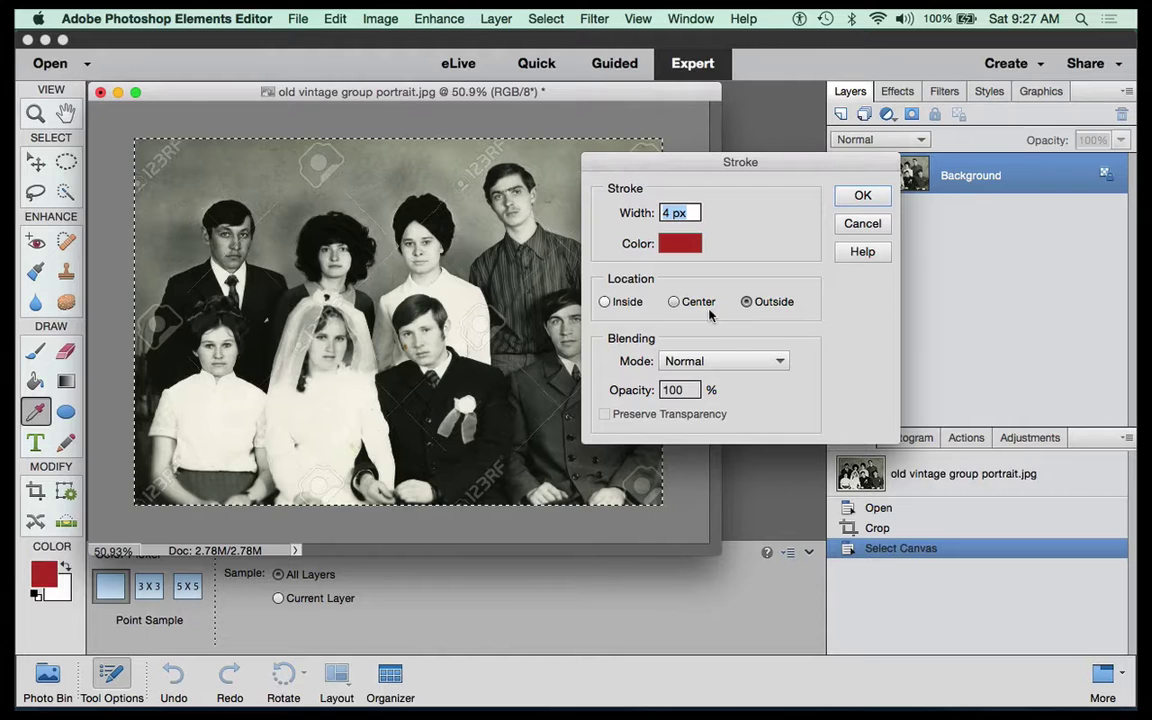
{"action": "left_click", "coordinate": [862, 197]}
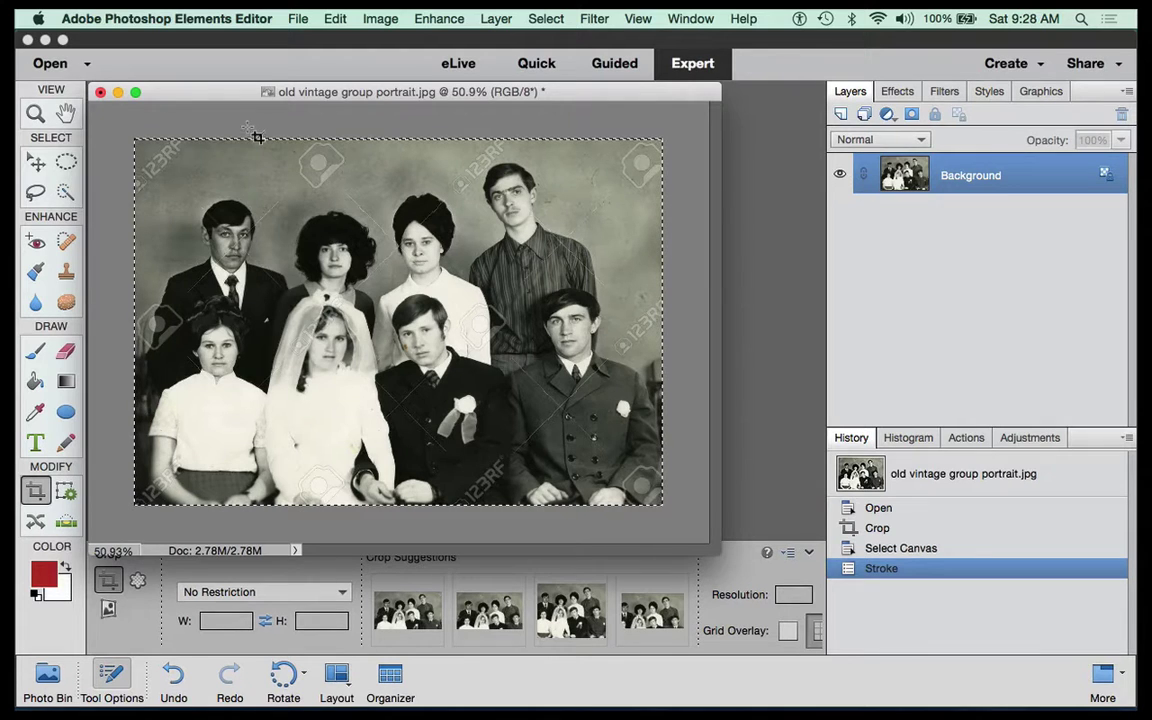
Stroke the selected canvas with a 4 px red outline located Inside, in Normal mode at 100% opacity, and deselect.
{"action": "left_click", "coordinate": [335, 19]}
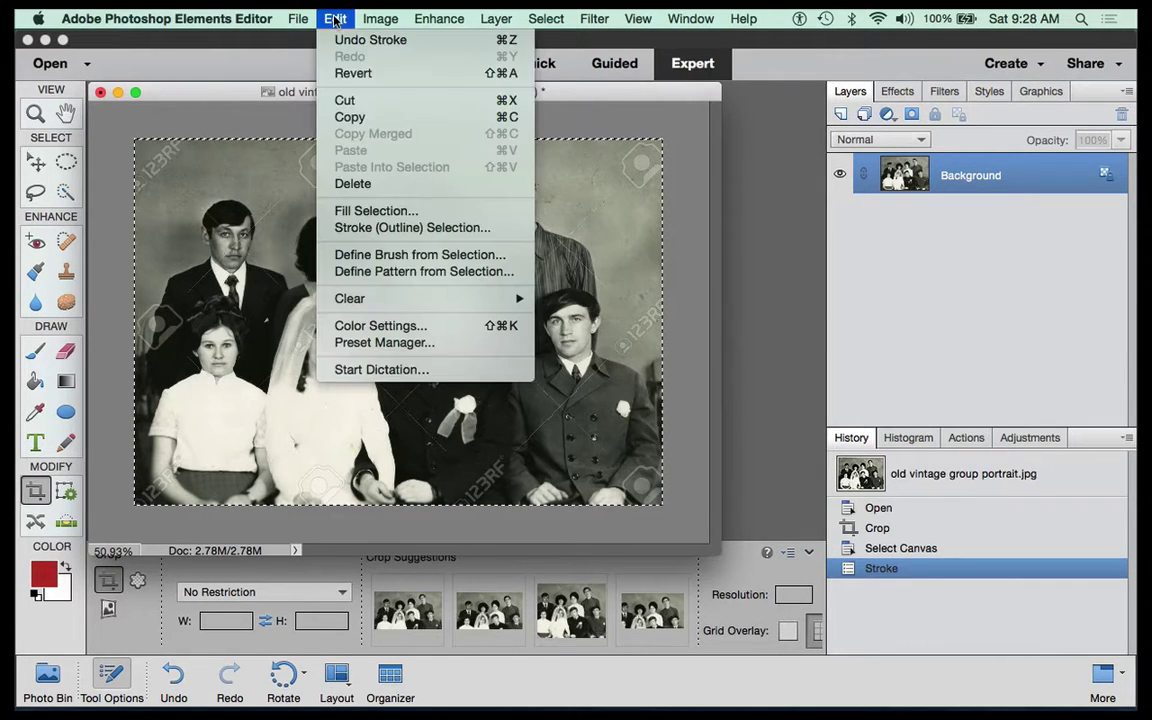
{"action": "left_click", "coordinate": [345, 229]}
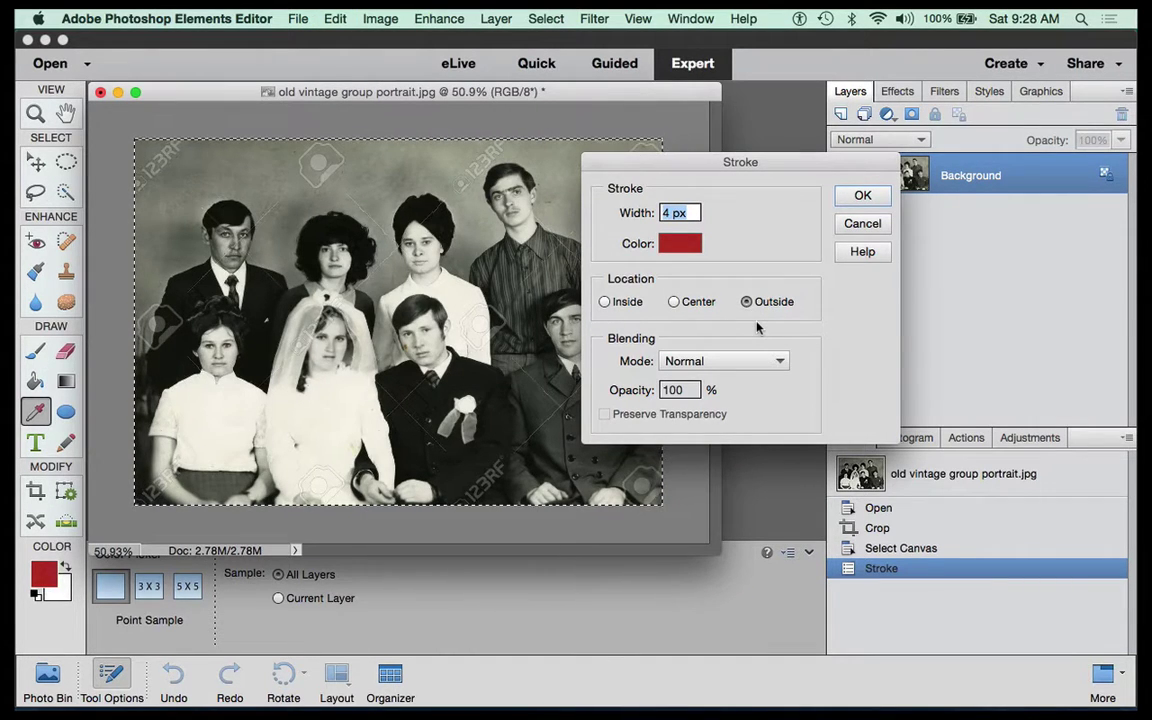
{"action": "left_click", "coordinate": [604, 303]}
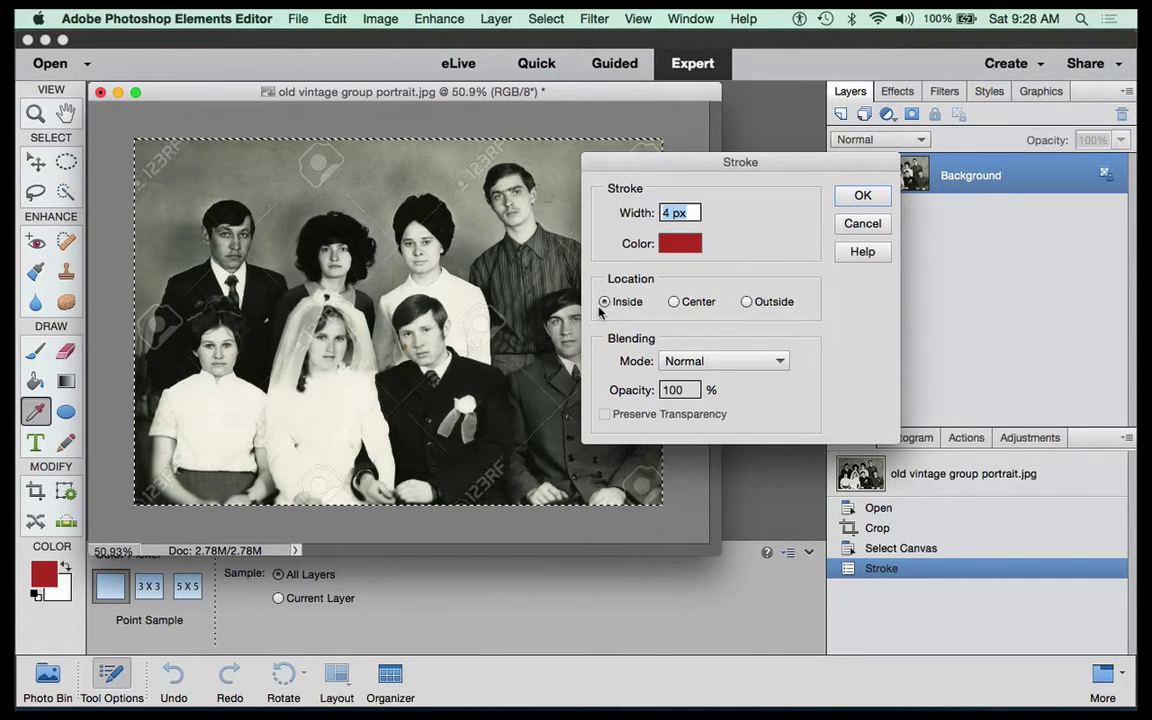
{"action": "left_click", "coordinate": [860, 197]}
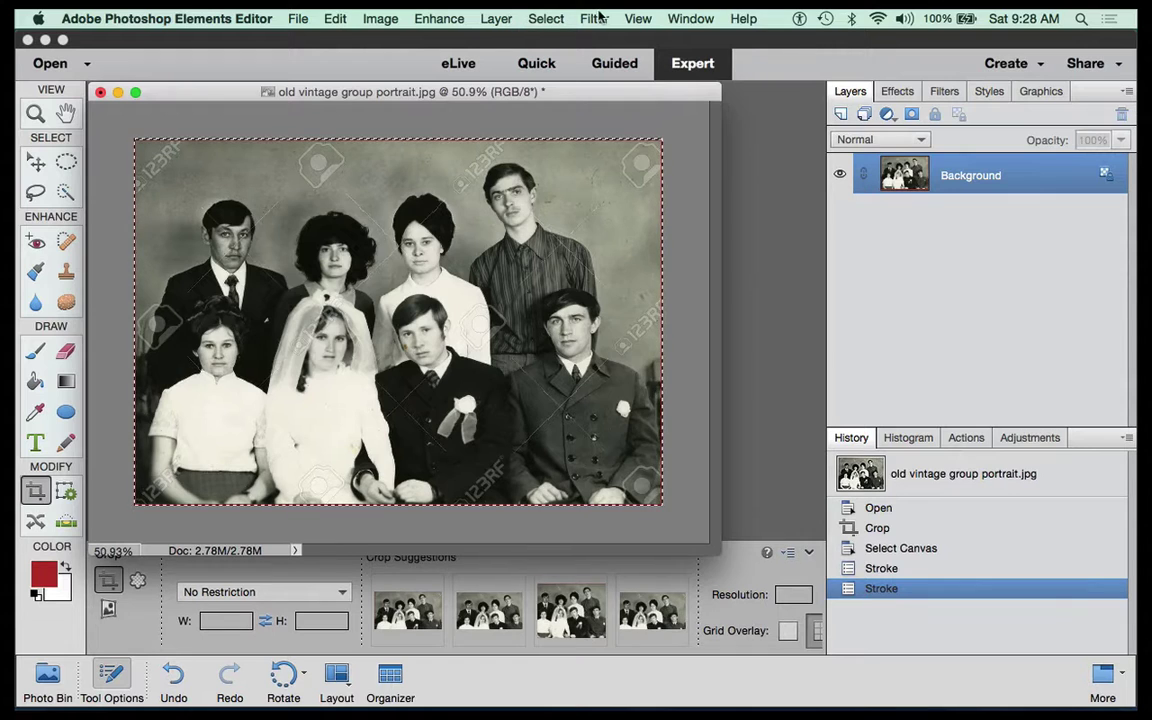
{"action": "left_click", "coordinate": [546, 18]}
{"action": "left_click", "coordinate": [562, 56]}
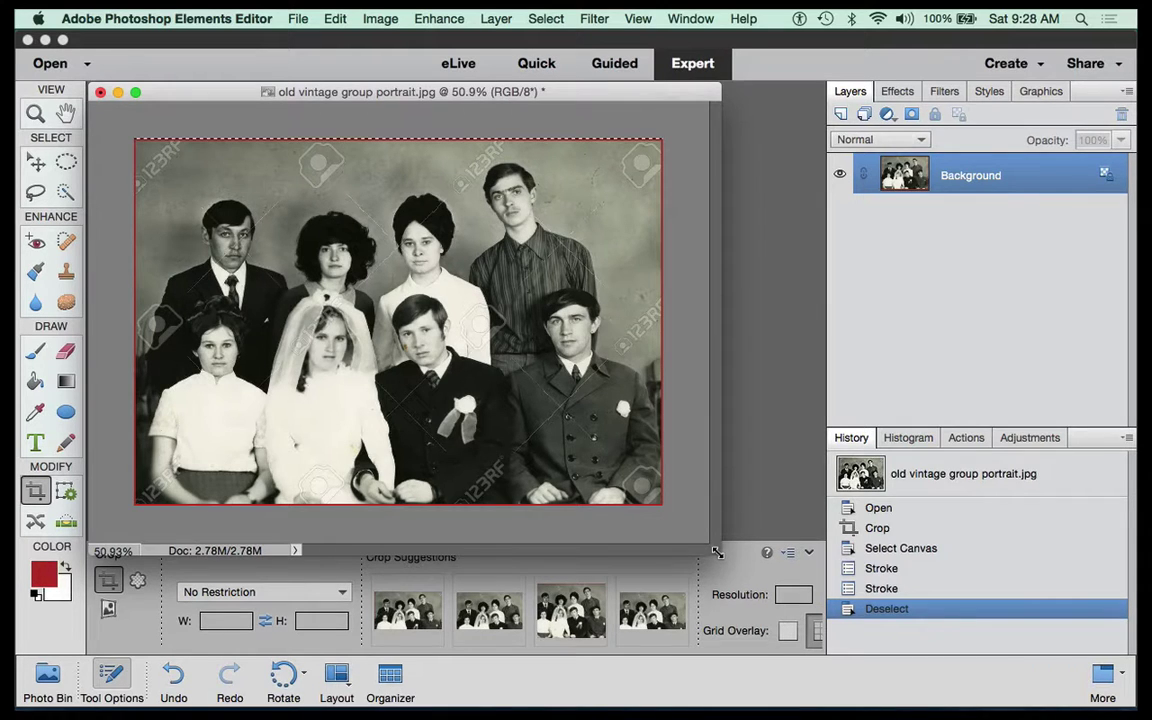
Resize the document window to leave a margin around the bordered portrait, and set the surrounding background color to Black.
{"action": "left_click_drag", "start_coordinate": [714, 548], "coordinate": [701, 530]}
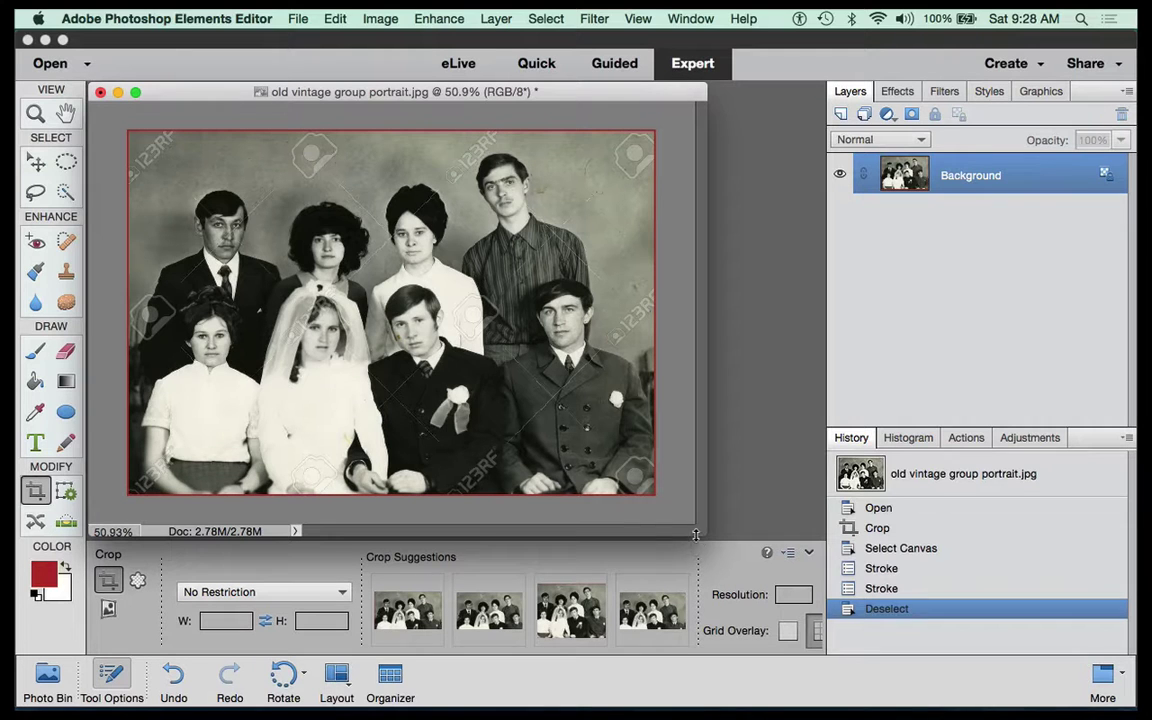
{"action": "left_click_drag", "start_coordinate": [703, 529], "coordinate": [737, 534]}
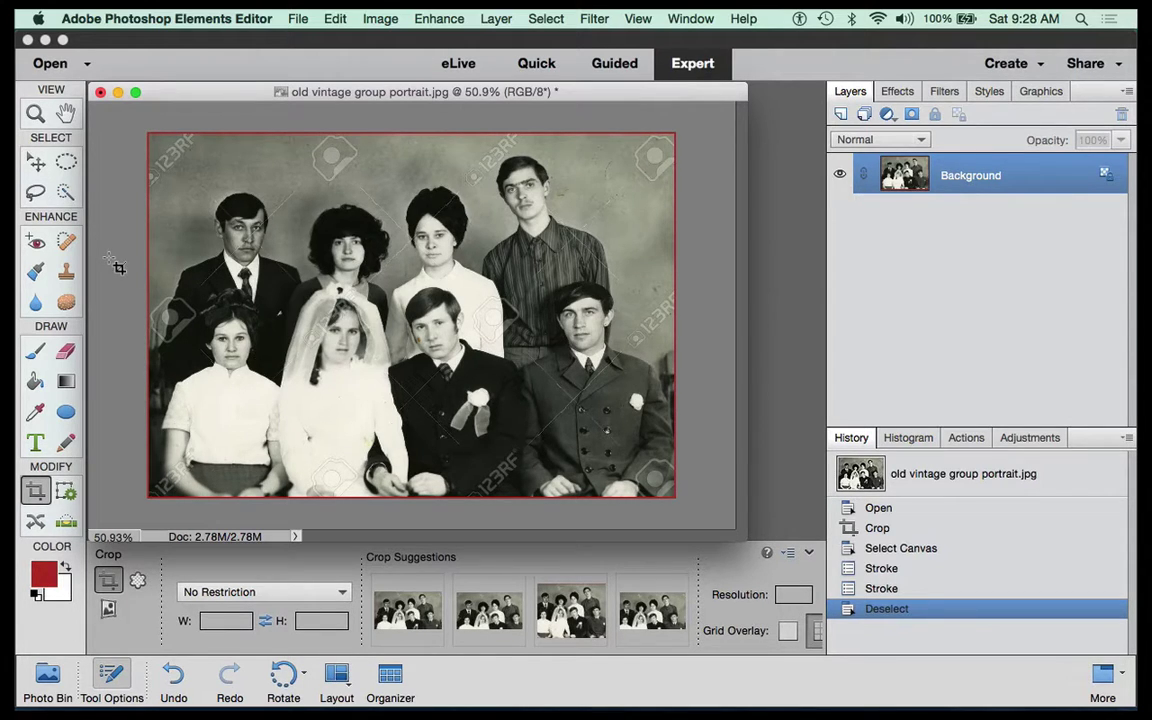
{"action": "left_click", "coordinate": [33, 114]}
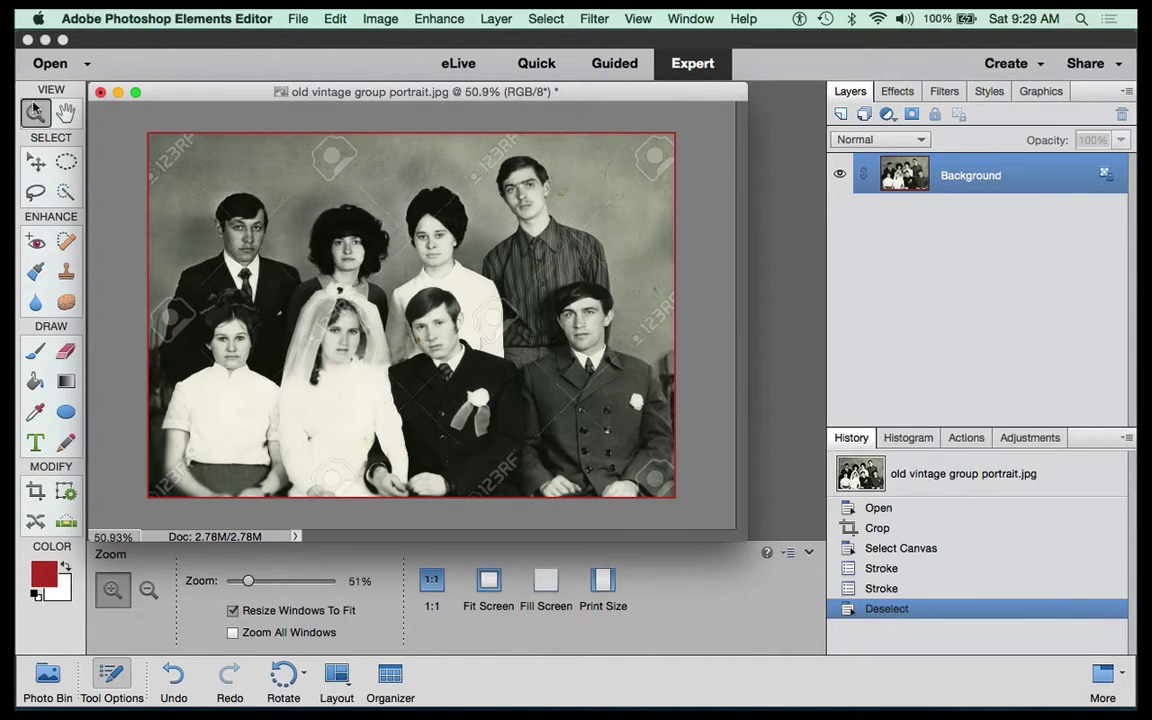
{"action": "right_click", "coordinate": [118, 190]}
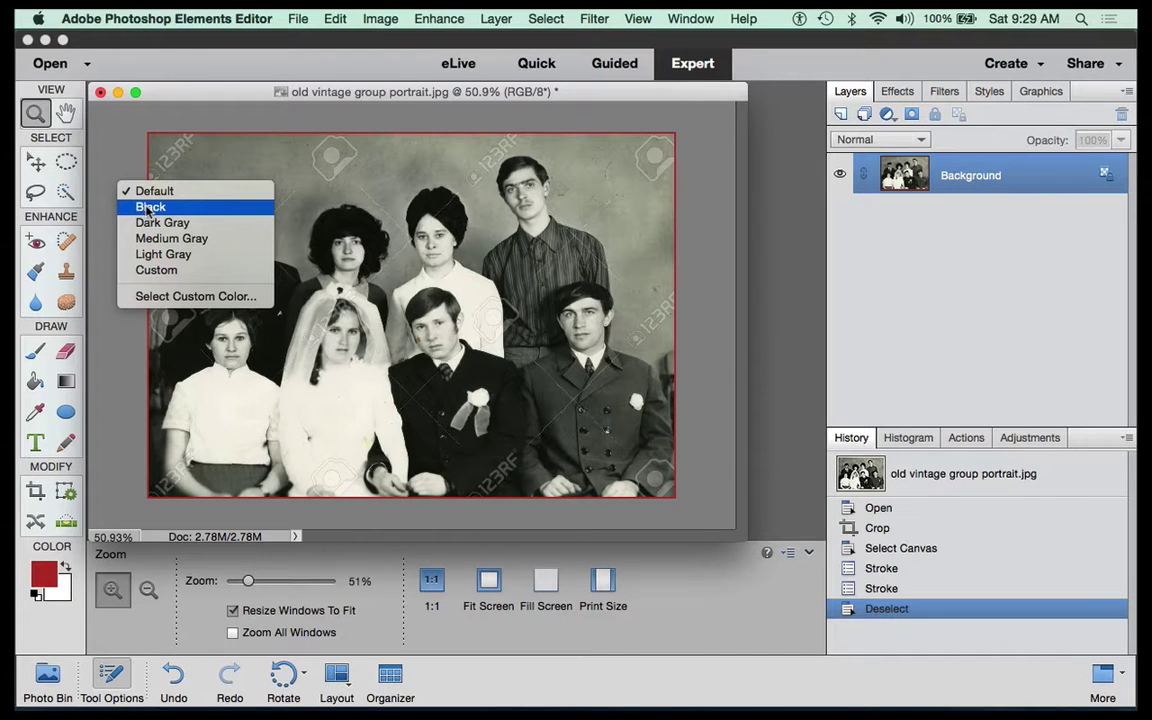
{"action": "left_click", "coordinate": [148, 208]}
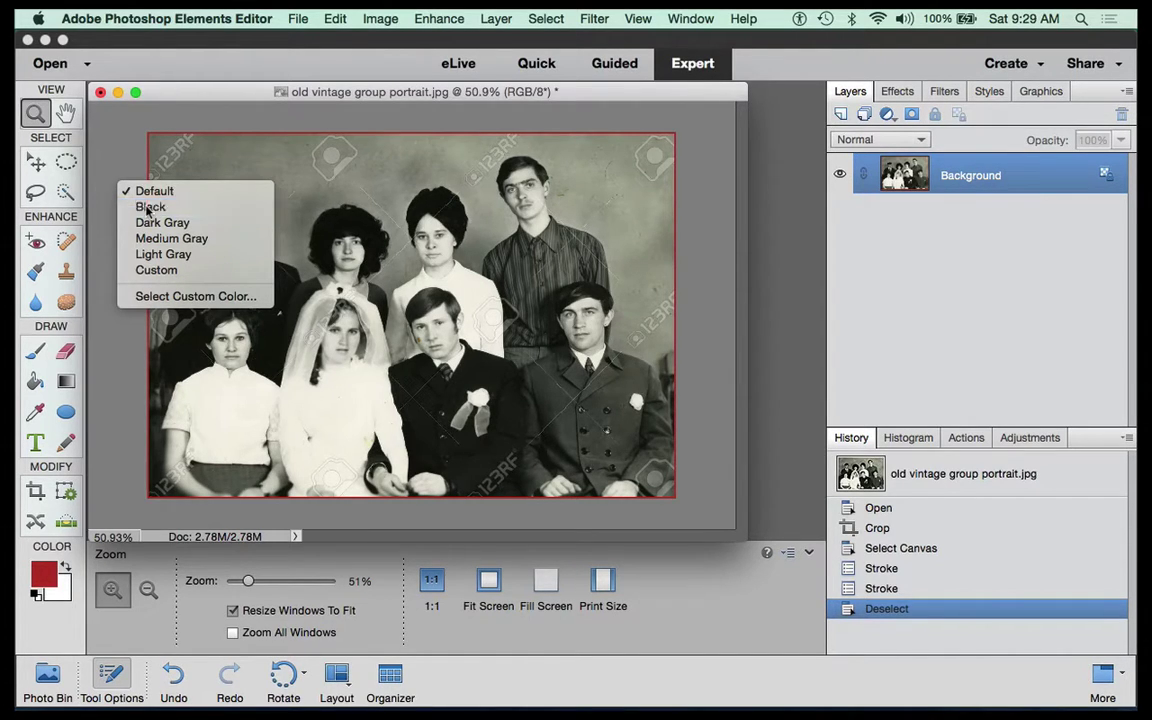